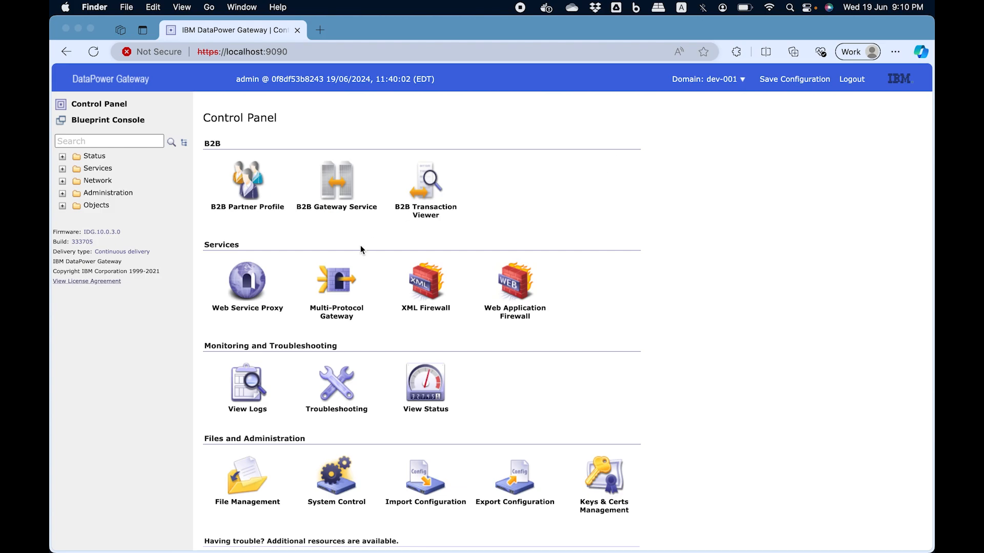
- Start a new Multi-Protocol Gateway named test-mpgw-001 and set its type to dynamic-backends
click(330, 281)
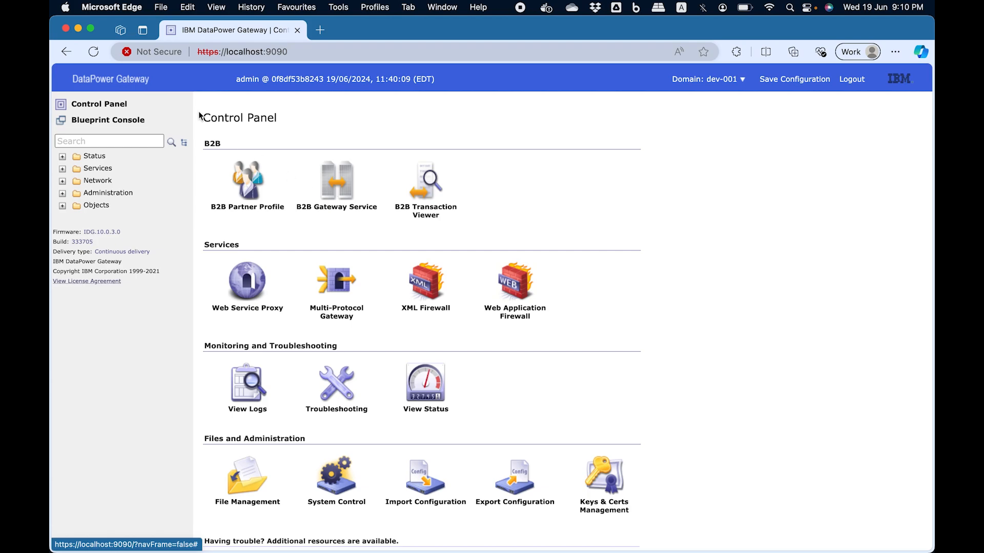
click(344, 291)
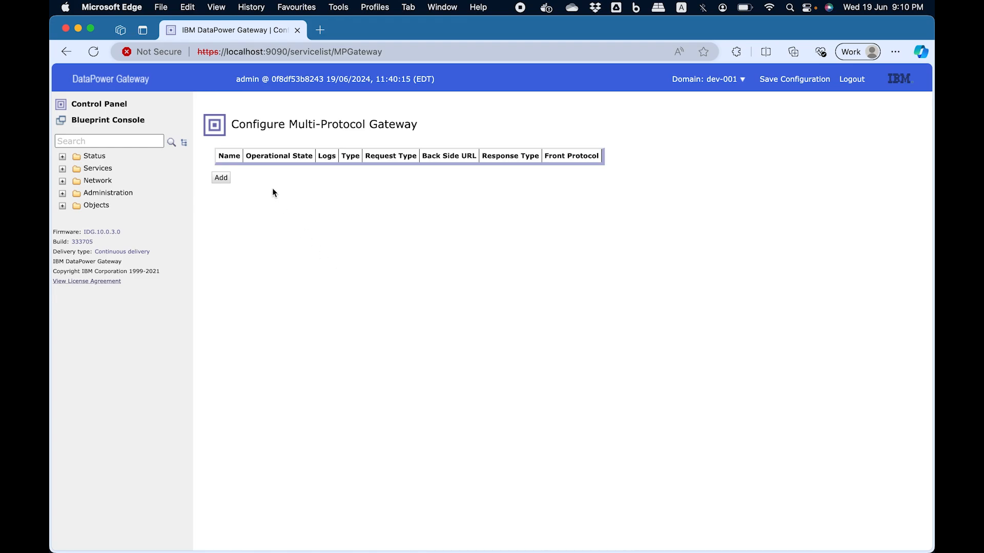
click(222, 178)
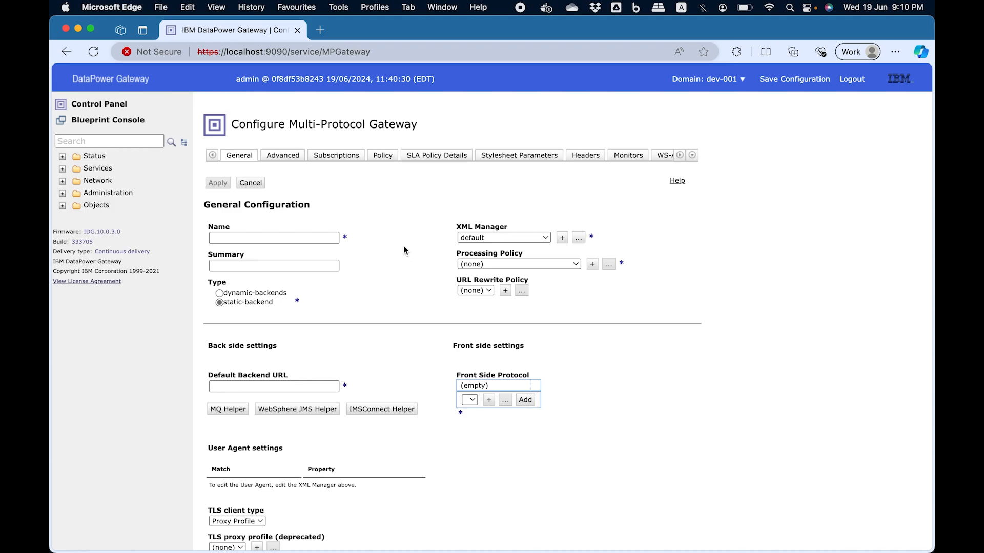
scroll(404, 251, down, 3)
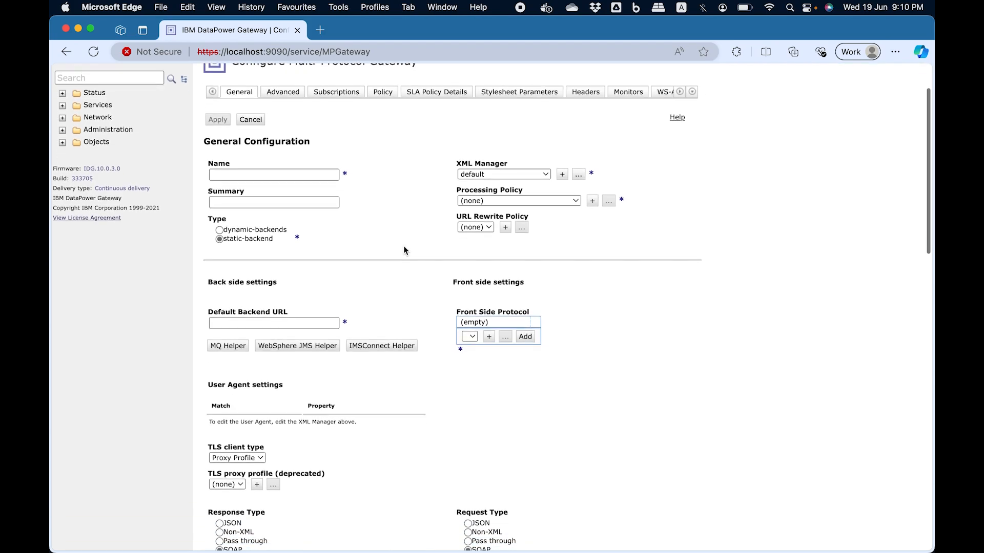
click(311, 175)
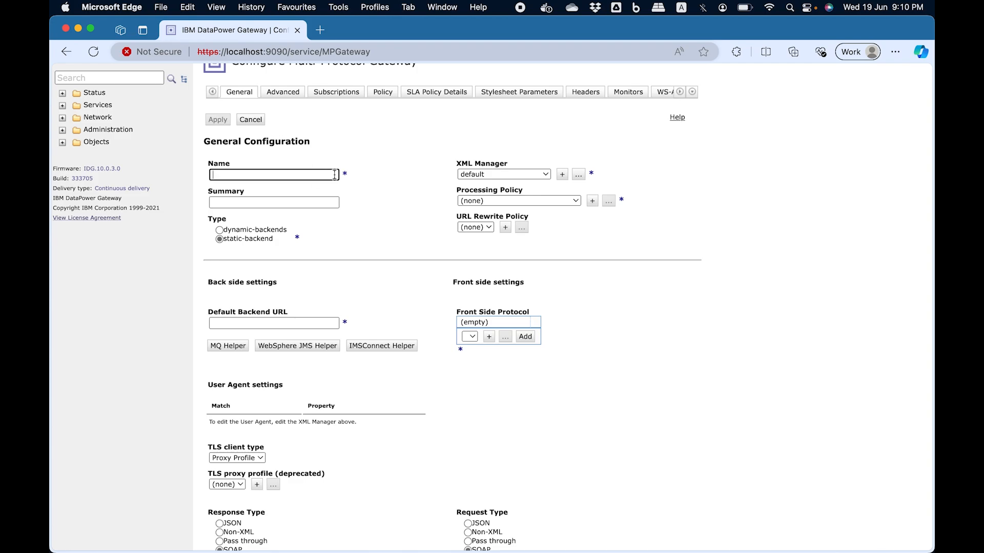
text(test-mpgw-001)
click(447, 272)
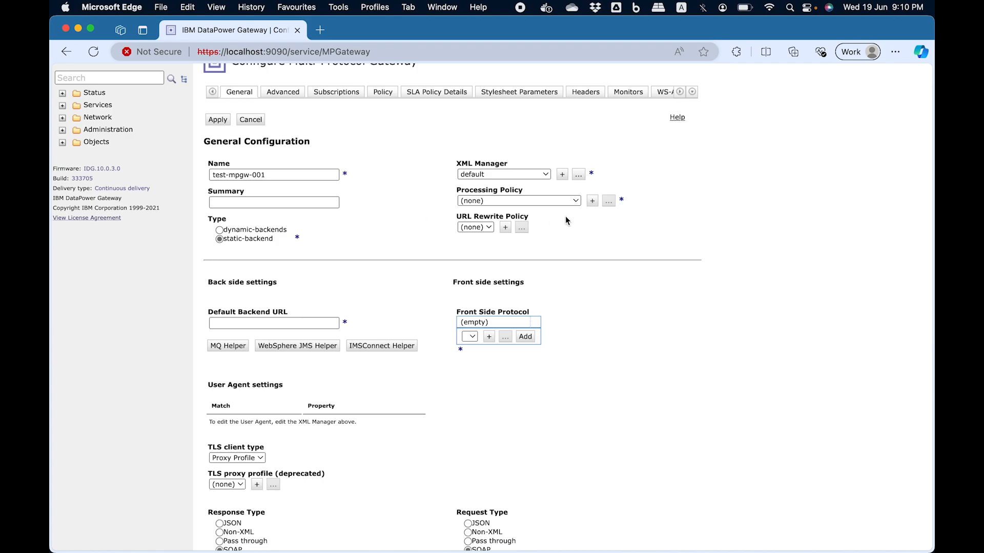
click(220, 230)
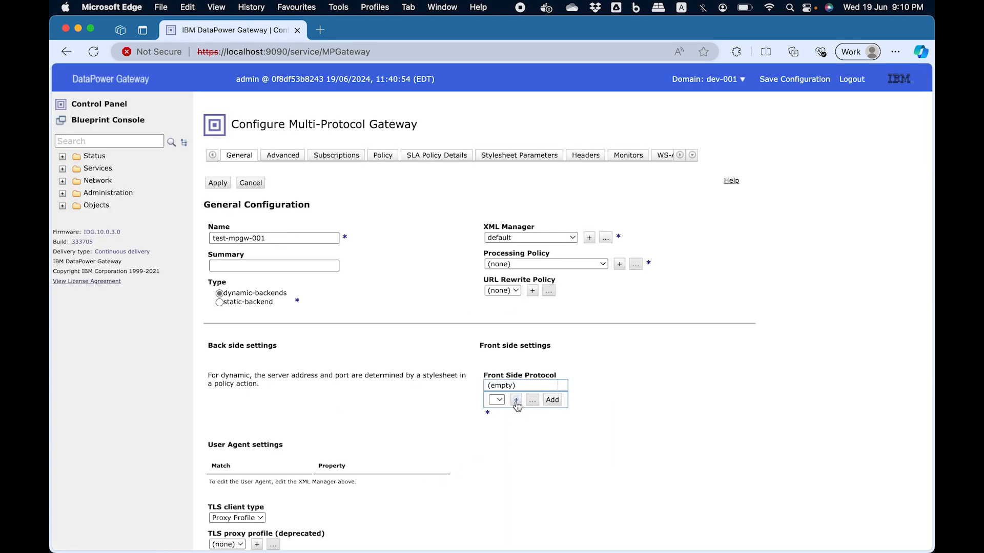
- Create a new HTTP handler for the gateway's front side protocol and name it test-mpgw-001-http-handler
click(516, 400)
scroll(542, 399, down, 3)
click(541, 388)
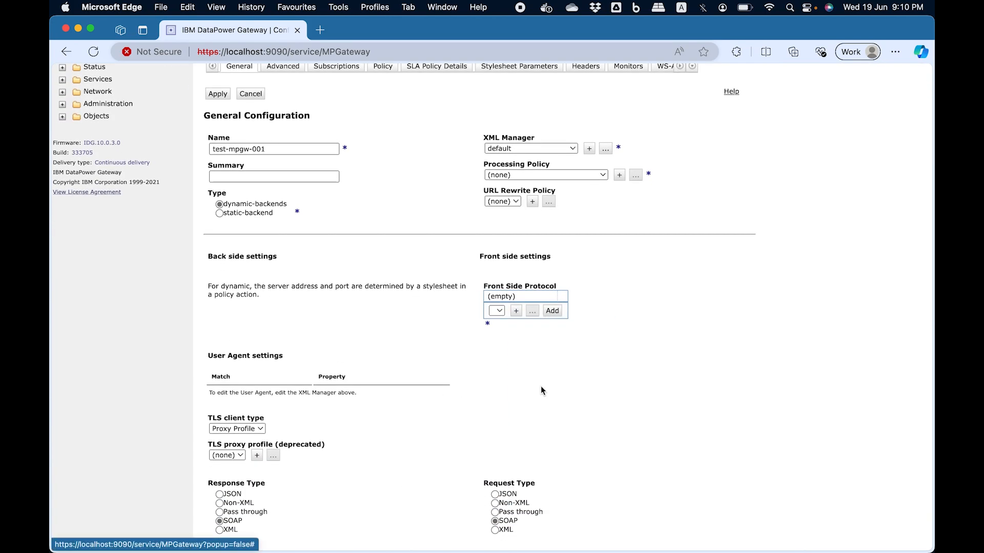
click(262, 181)
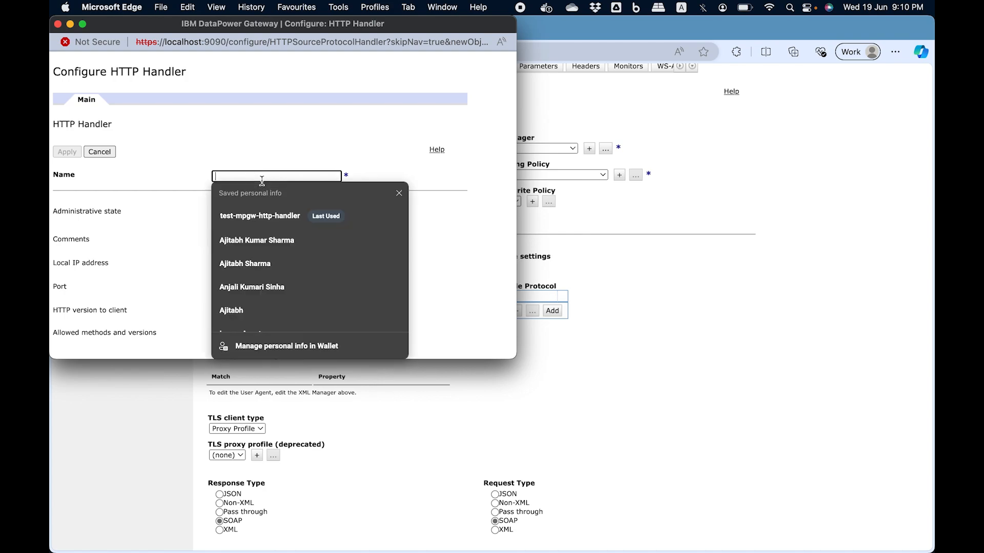
text(test)
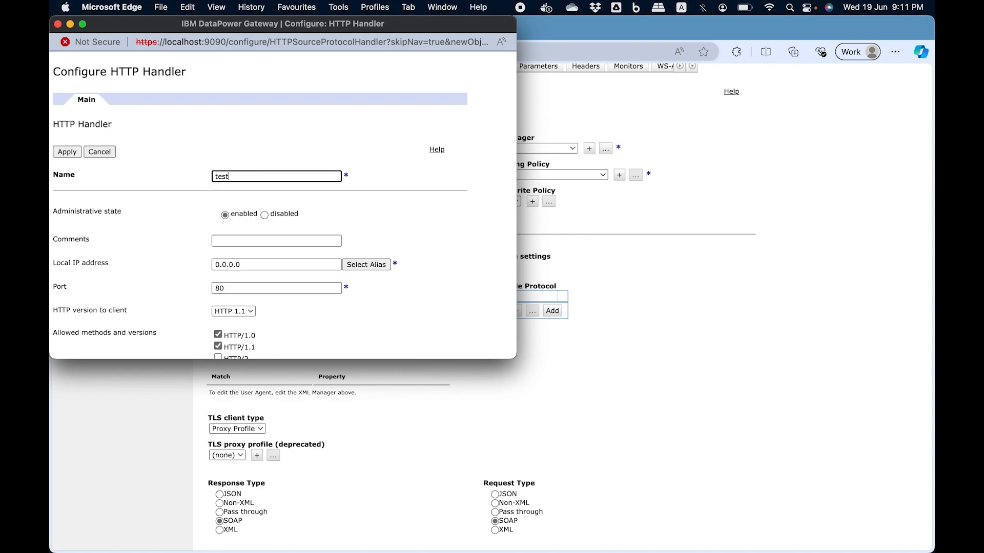
text(-mpgw-001-http-handler)
- Set the HTTP handler's port to 8001, allow the GET method and apply the handler
scroll(322, 269, down, 2)
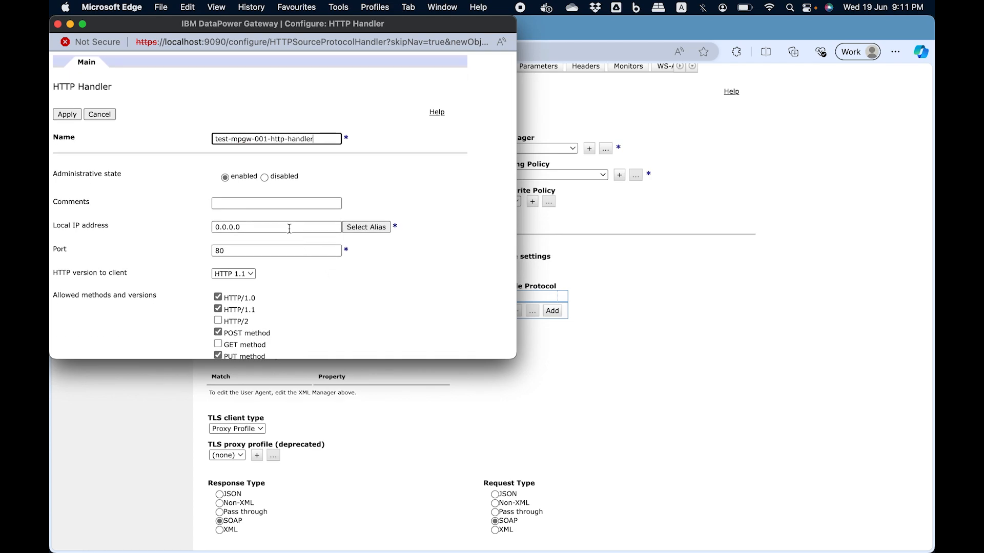
click(238, 252)
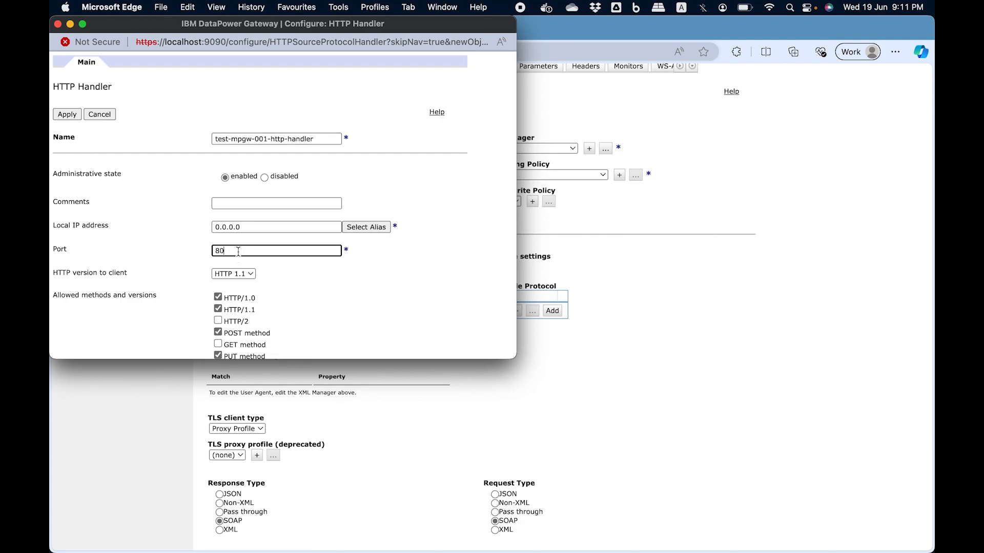
text(01)
click(218, 344)
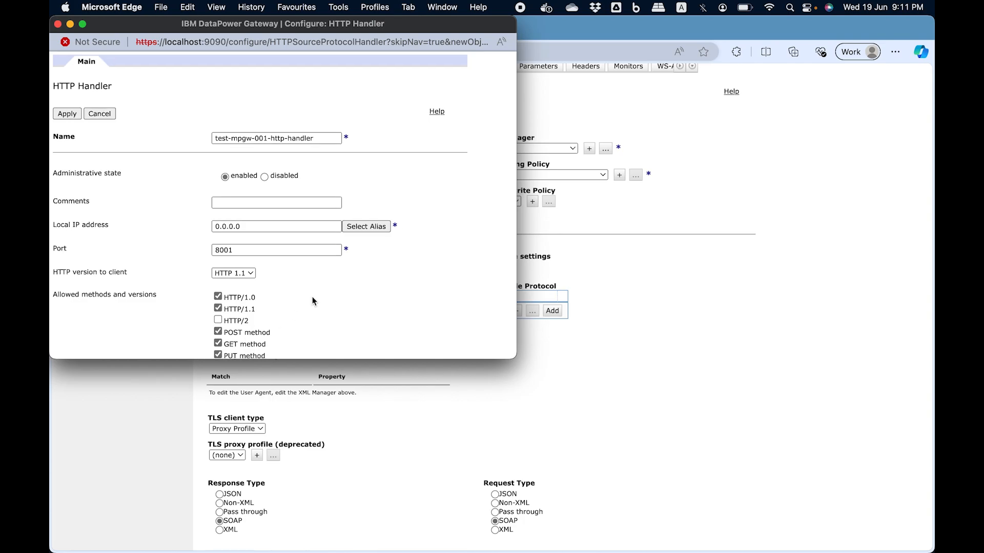
scroll(312, 297, down, 3)
scroll(129, 176, up, 5)
click(62, 152)
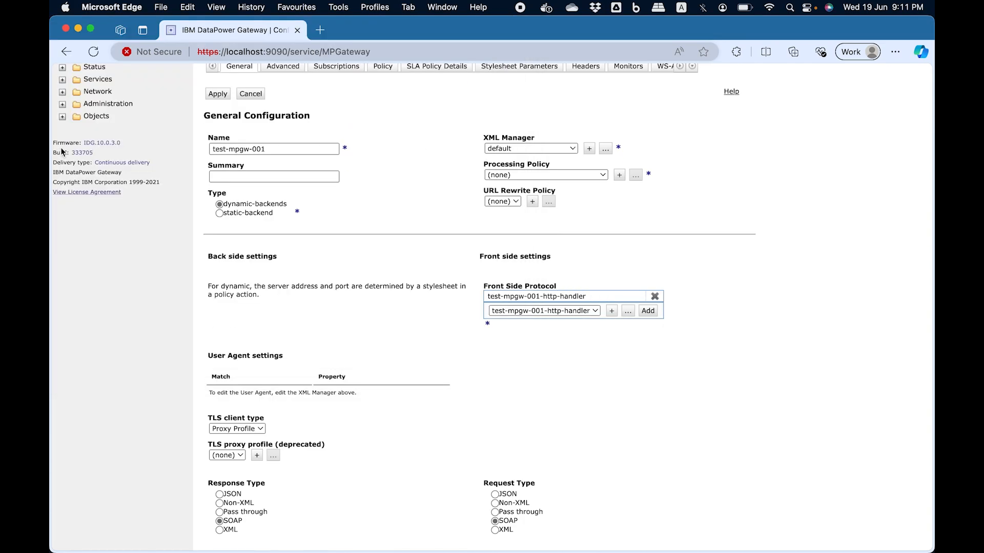
- Set both the request type and the response type of the gateway to XML
scroll(478, 342, down, 5)
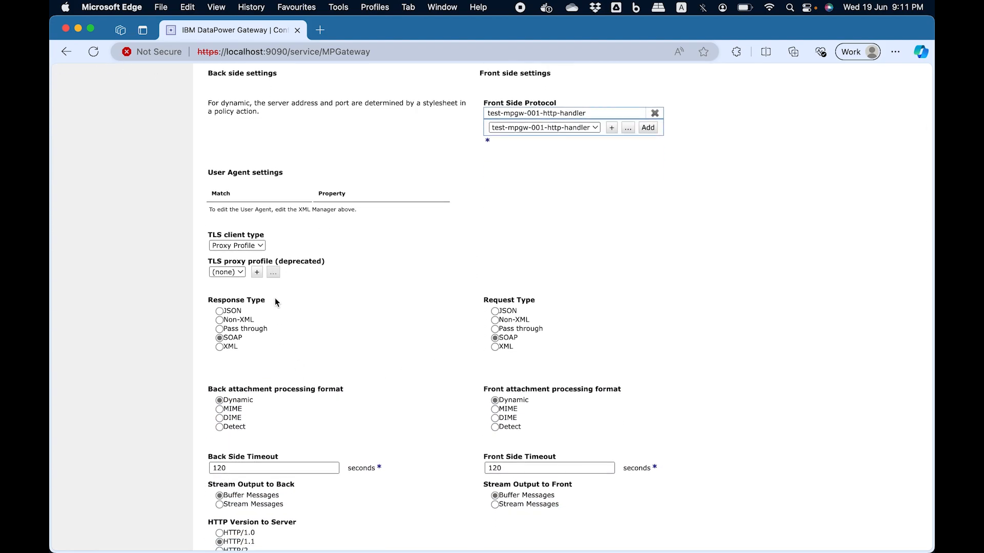
click(495, 347)
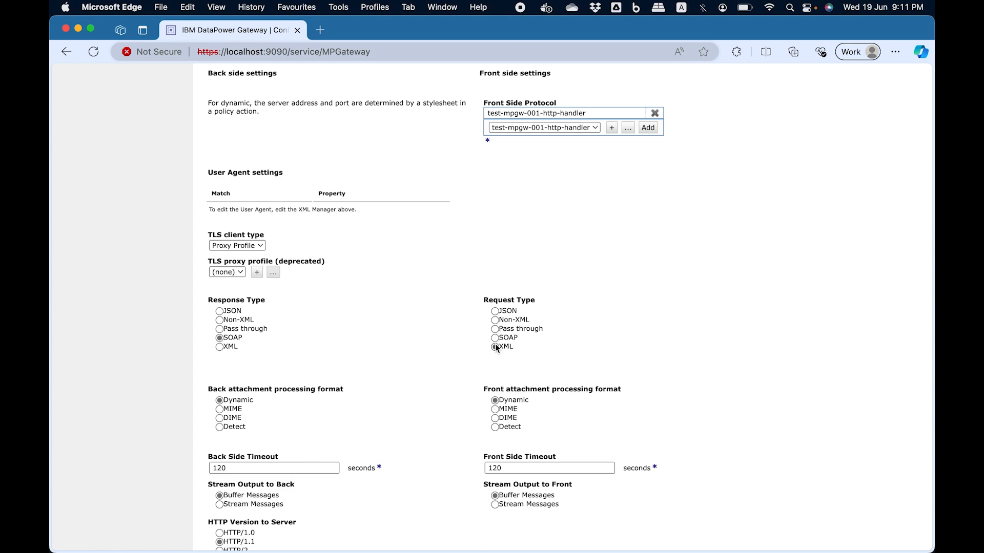
click(219, 347)
- Create a new processing policy named test-mpgw-001-policy for the gateway and apply it
scroll(320, 348, up, 10)
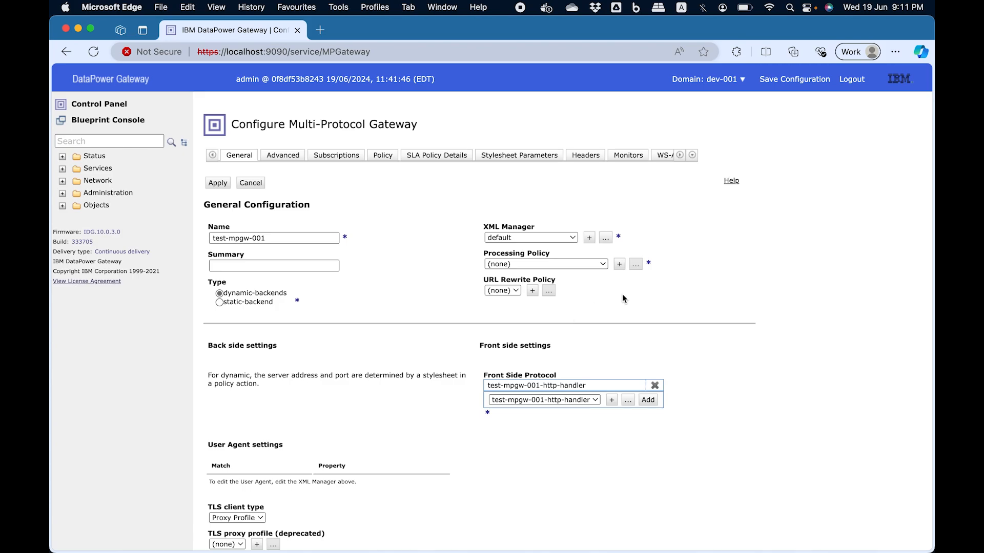
click(619, 264)
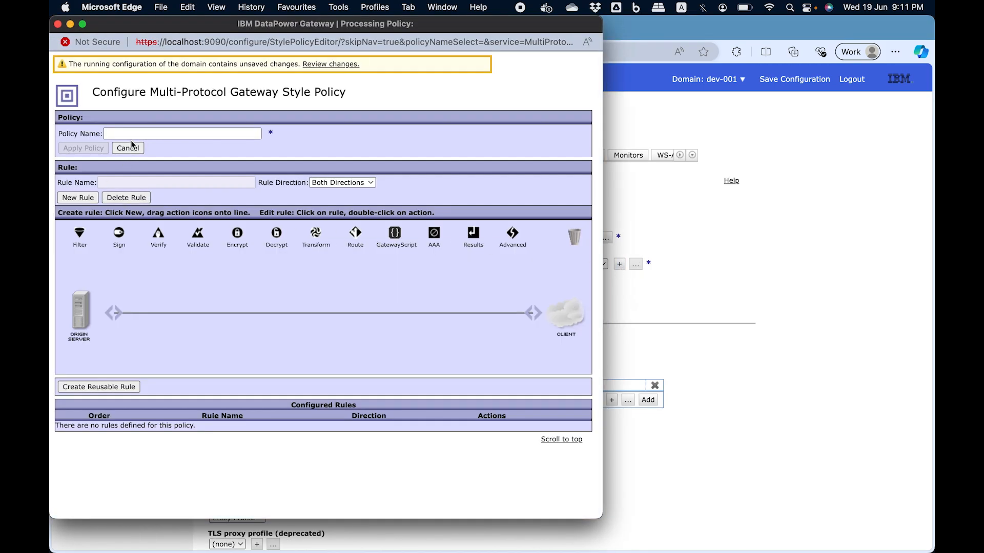
click(134, 135)
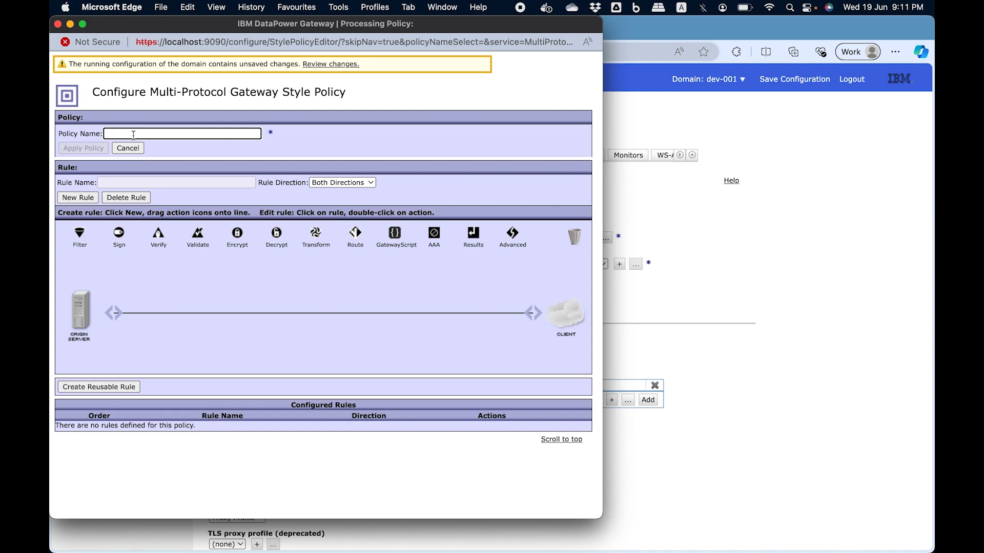
text(test-mpgw)
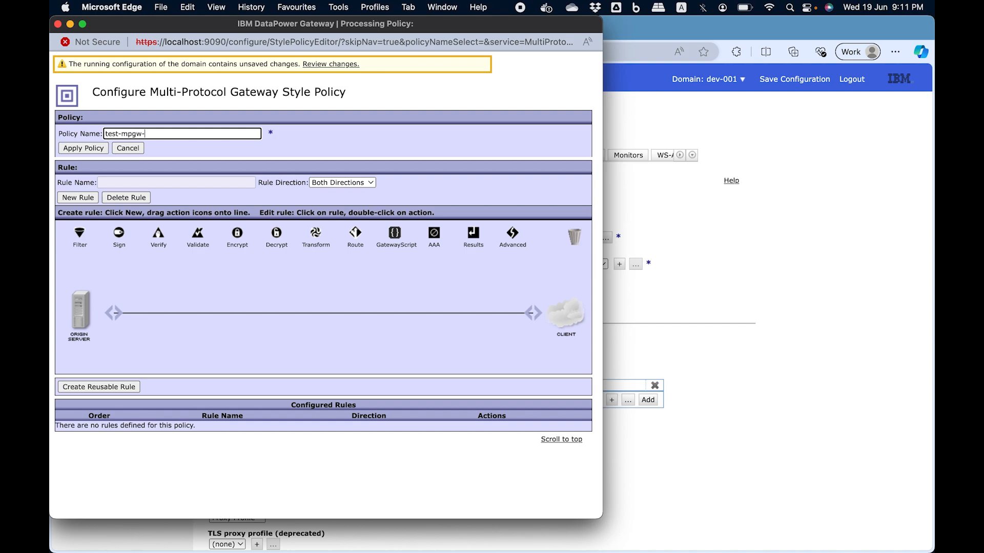
text(-001-policy)
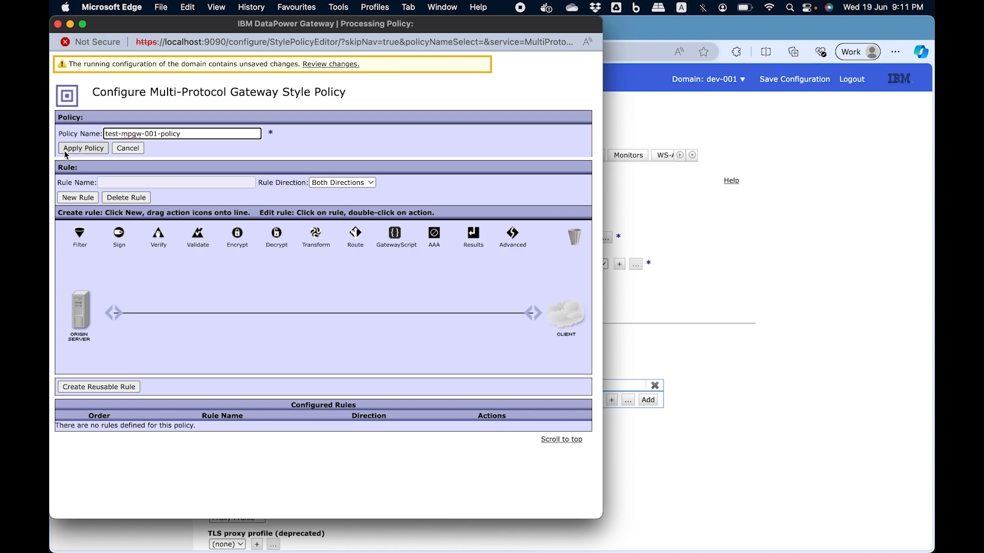
click(83, 148)
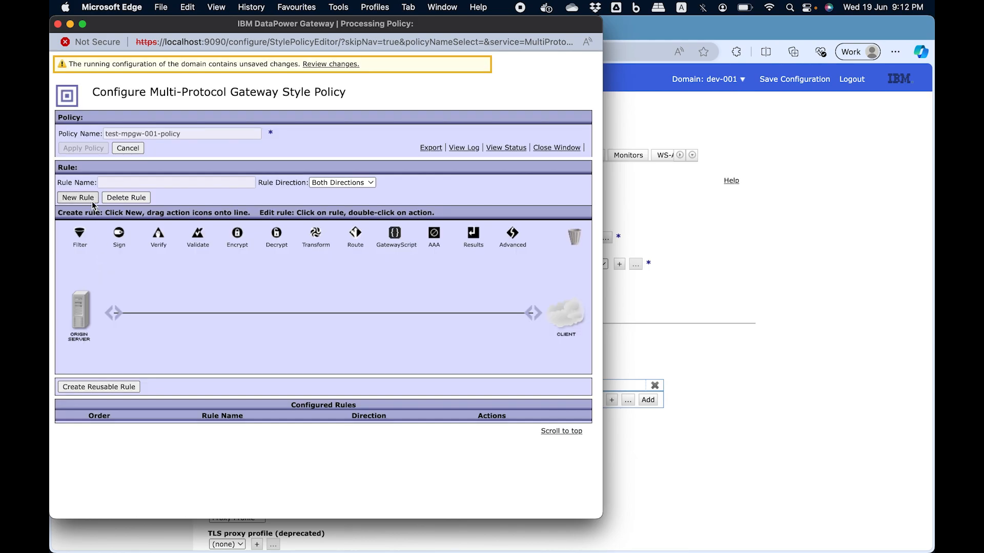
- Add a rule with a Results action to the policy and set its matching rule to __default-accept-service-providers__
click(90, 199)
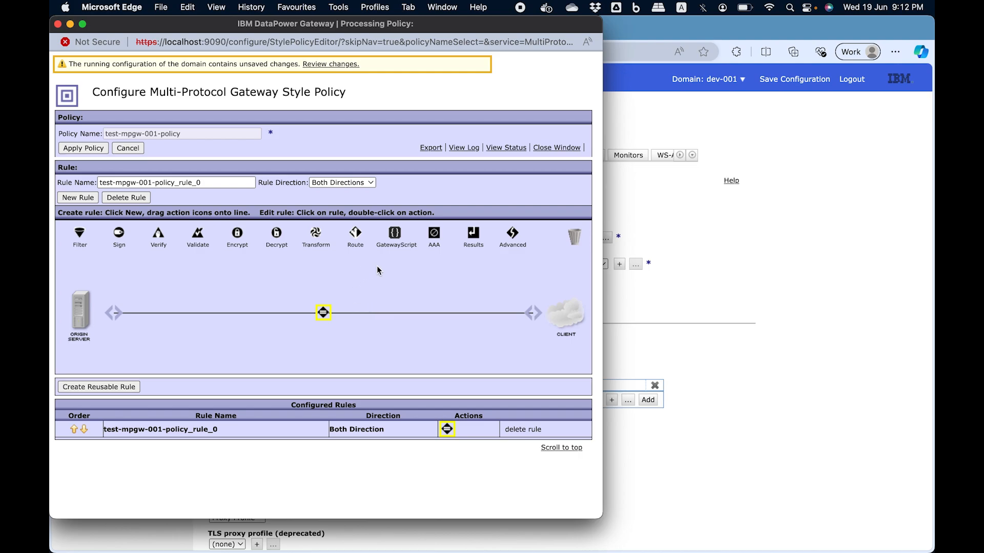
drag(473, 235, 491, 309)
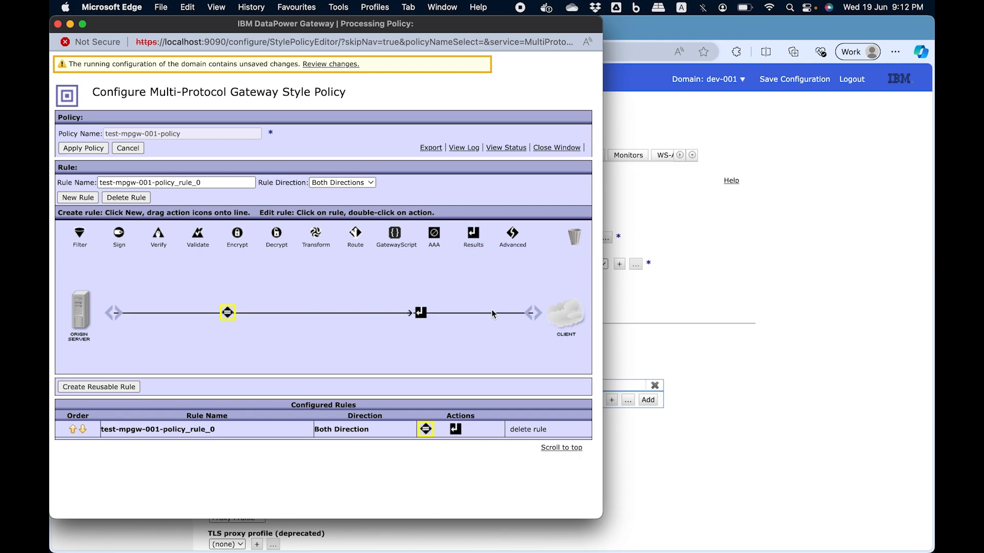
double_click(229, 311)
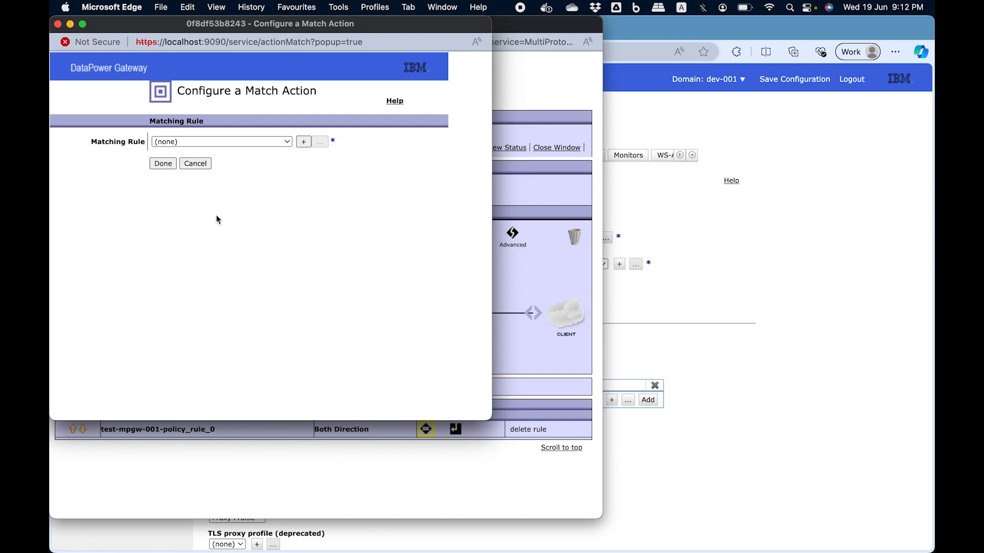
click(265, 149)
click(260, 162)
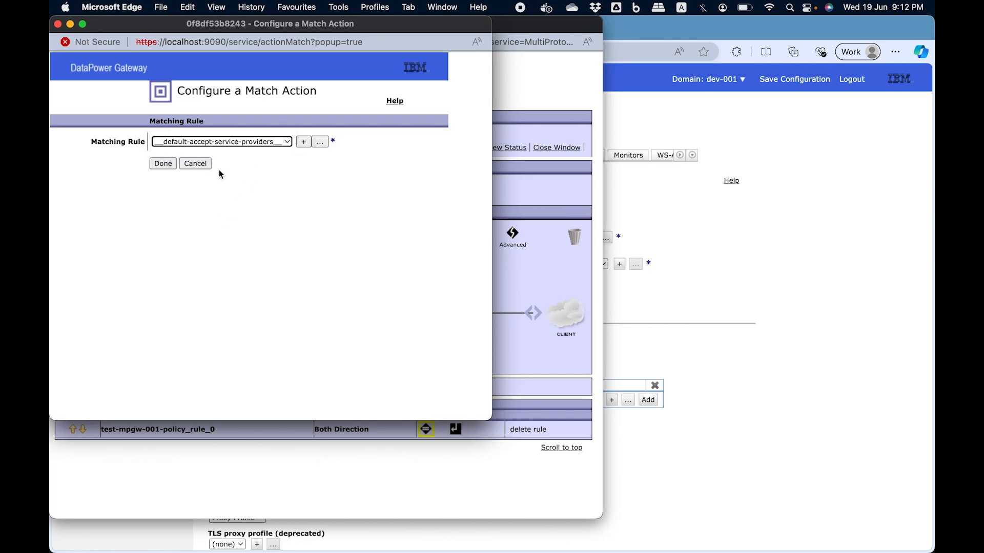
click(163, 163)
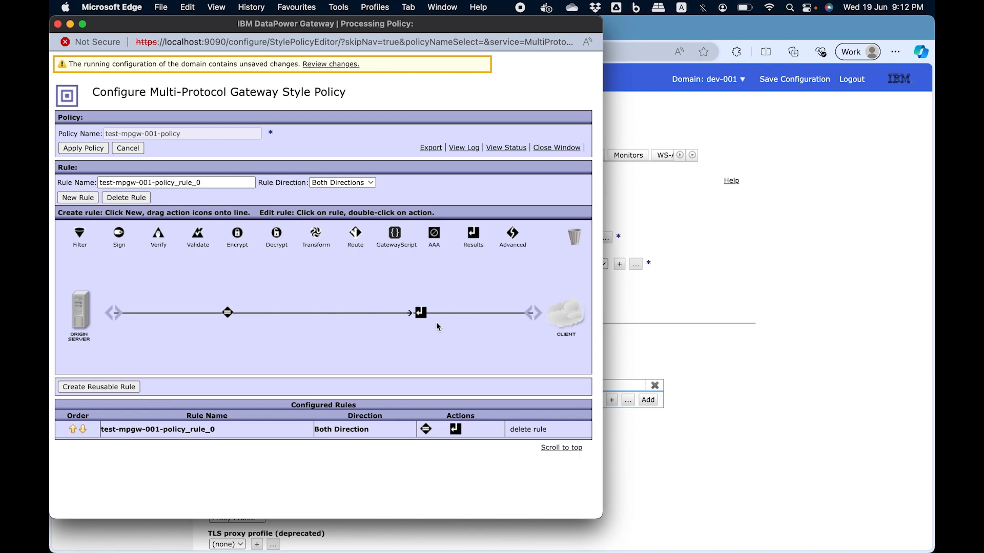
- Insert an Advanced action between the match and Results actions and make it a Set Variable action
mouse_move(417, 317)
drag(515, 234, 378, 311)
double_click(323, 313)
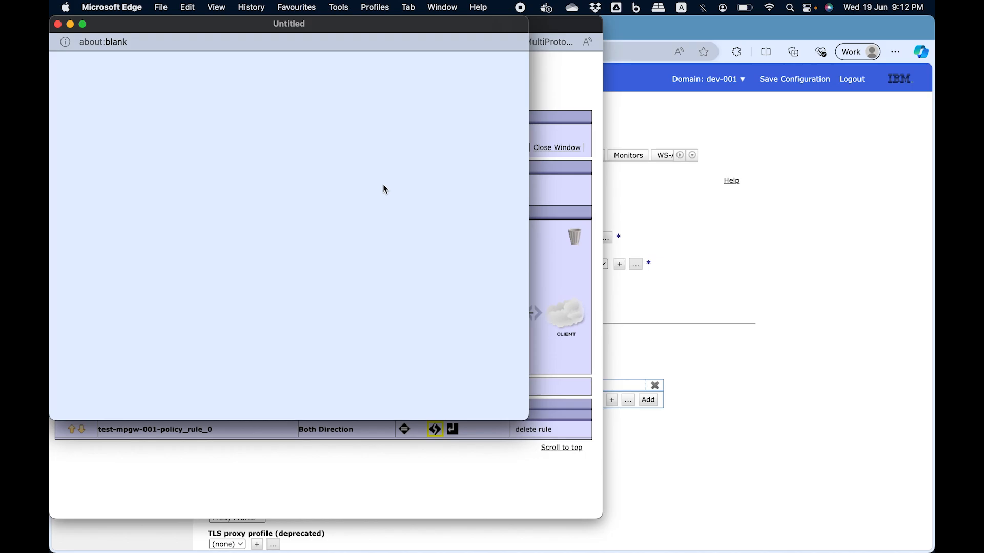
key(super+f)
text(set)
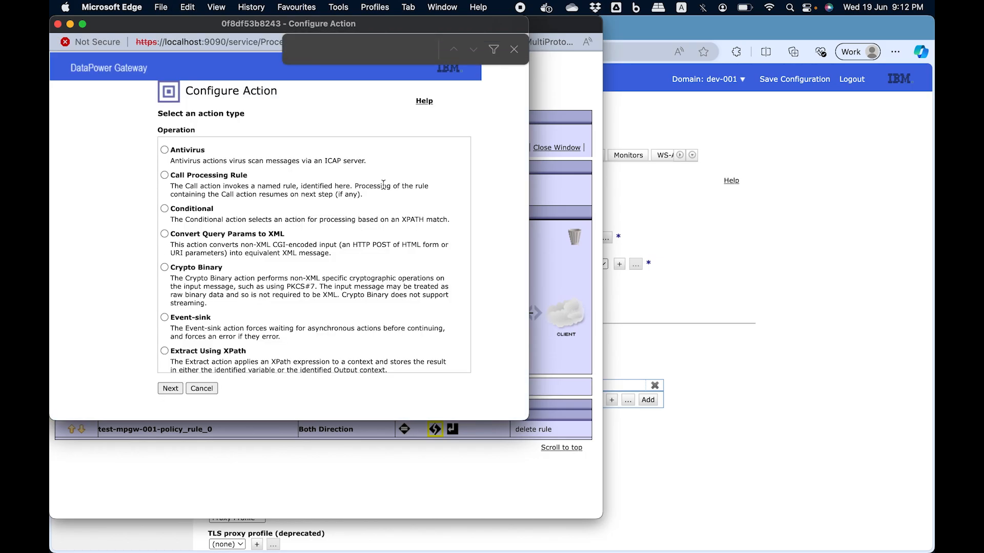
text( vari)
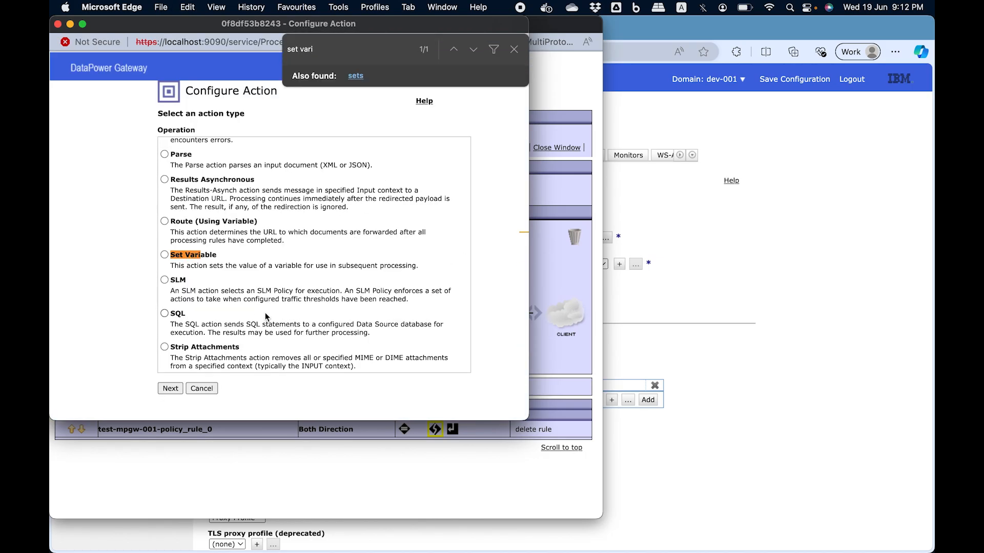
click(166, 255)
click(175, 390)
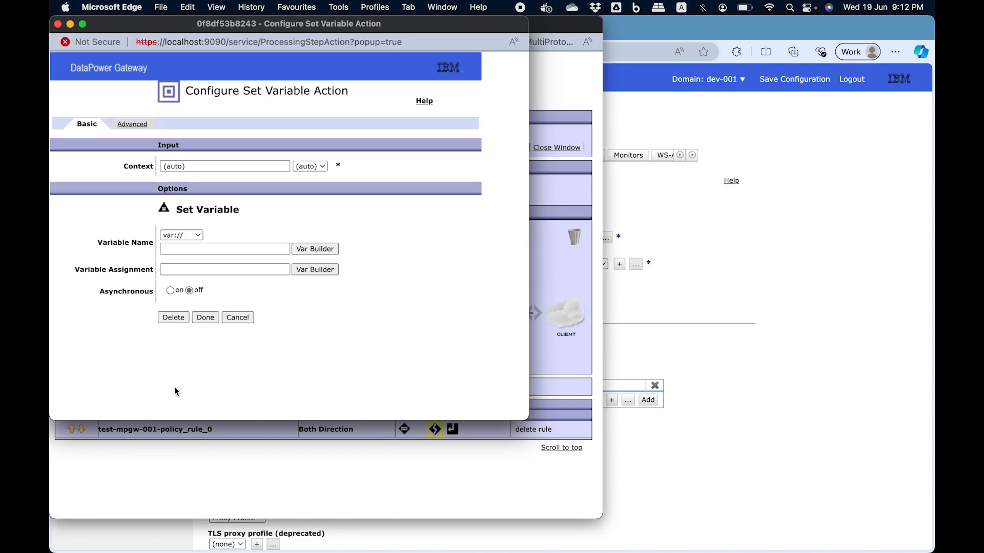
- Choose the service variable var://service/mpgw/skip-backside as the variable name of the Set Variable action
click(315, 250)
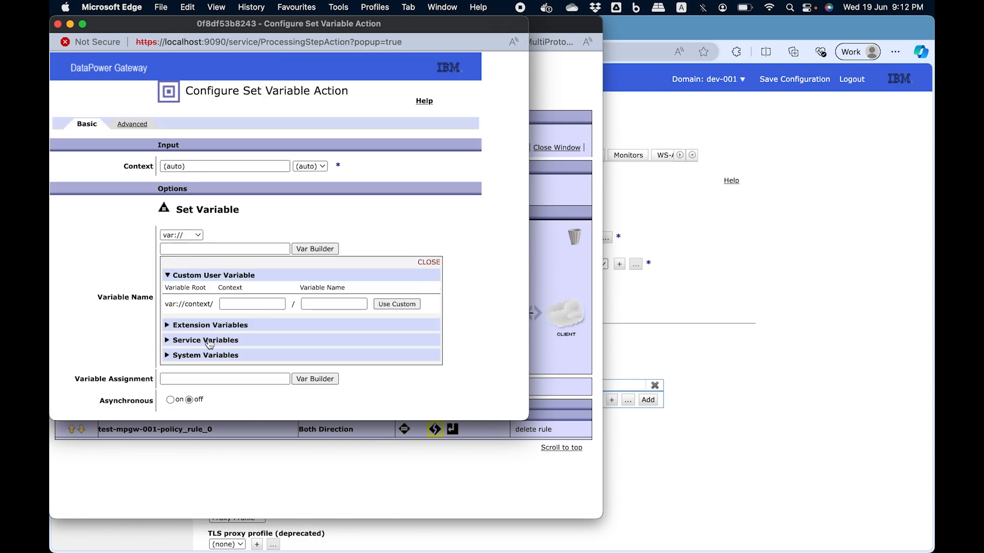
click(210, 341)
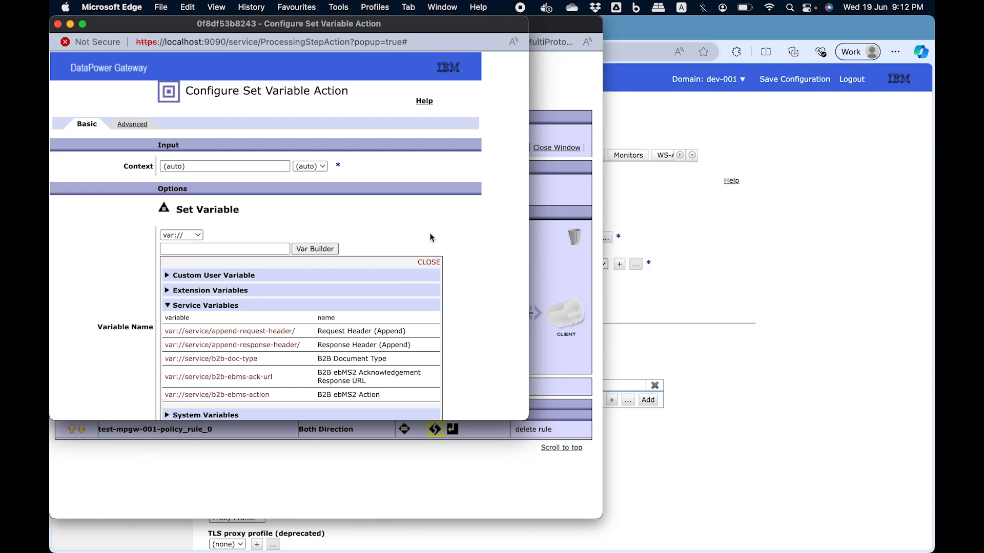
key(super+f)
text(skip)
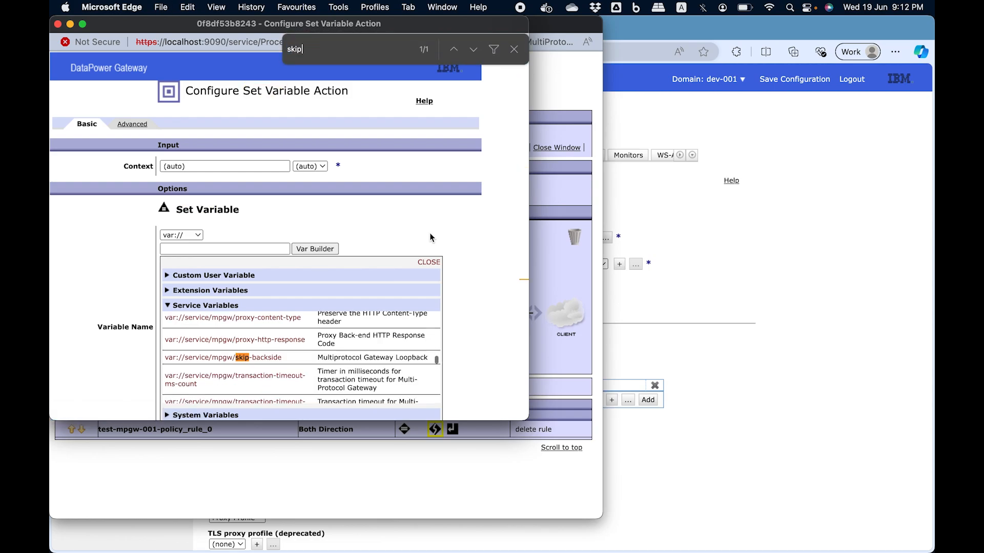
click(273, 356)
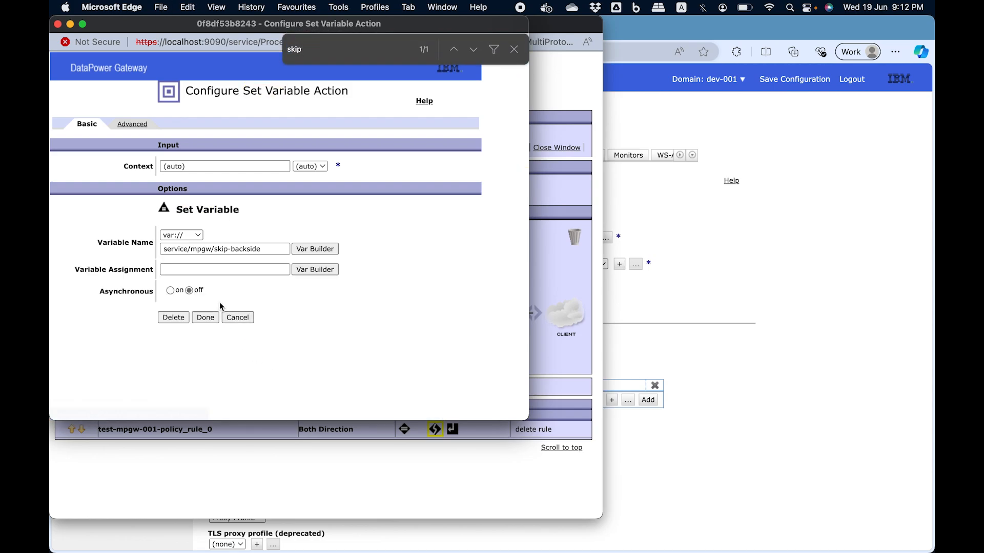
- Set the variable assignment of the Set Variable action to 1, finish the action and apply the policy
click(234, 266)
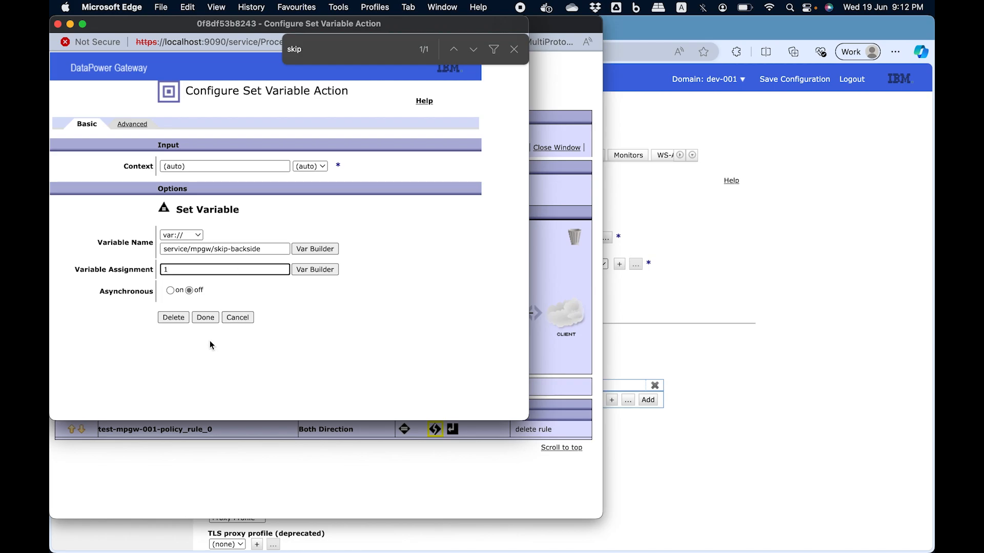
click(205, 318)
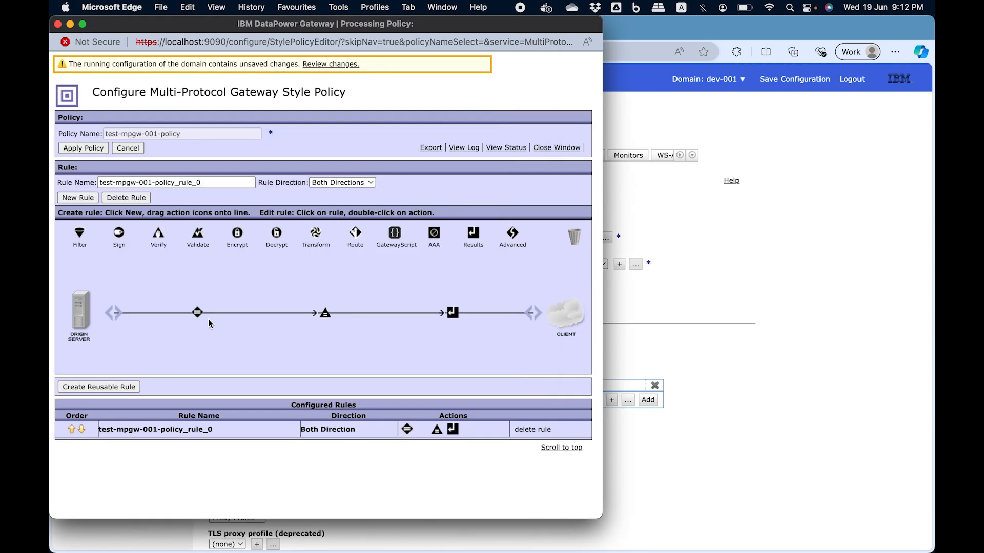
click(97, 149)
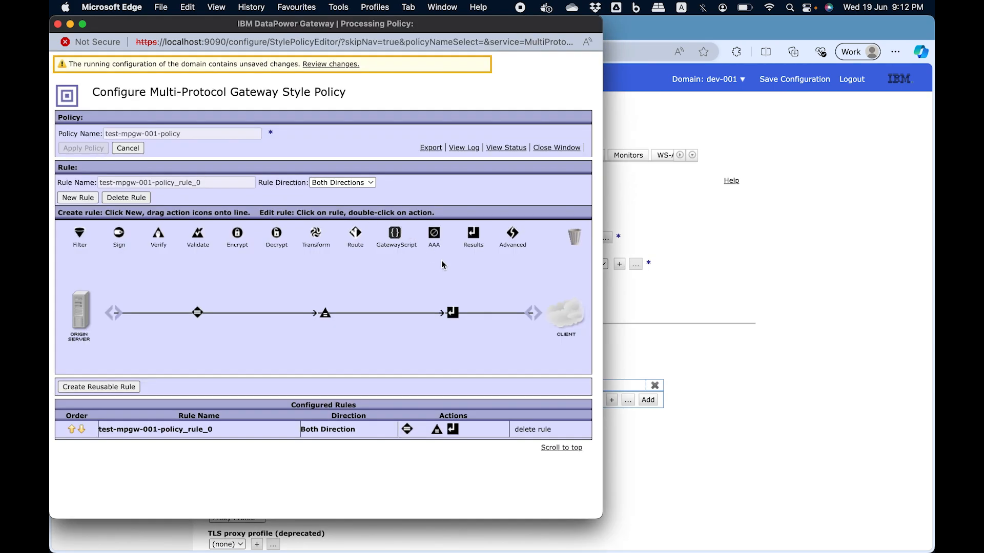
click(339, 183)
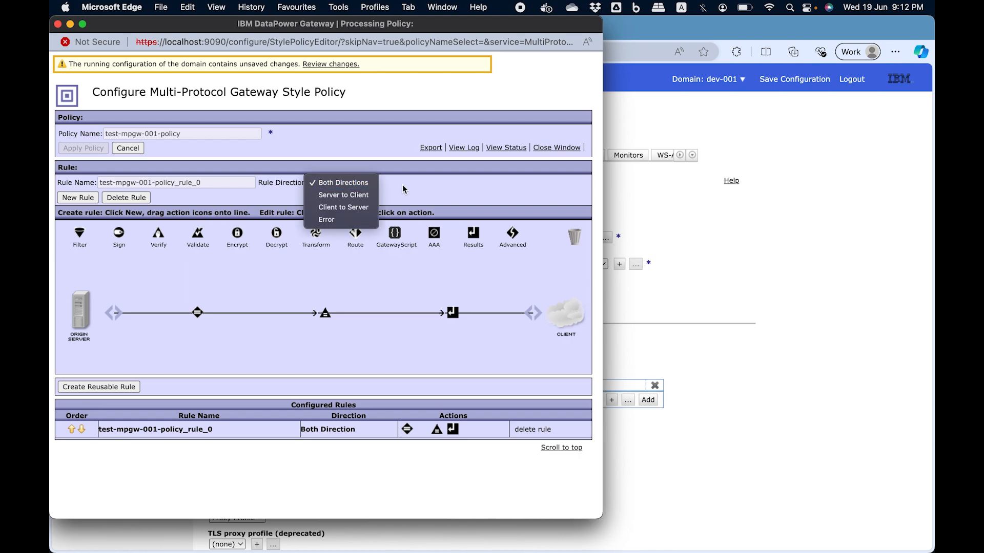
click(417, 186)
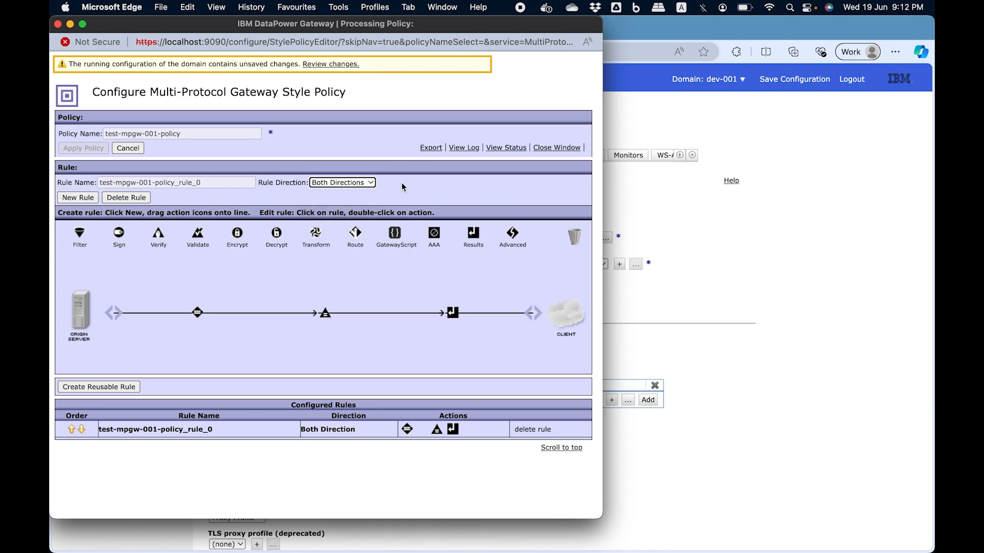
click(373, 185)
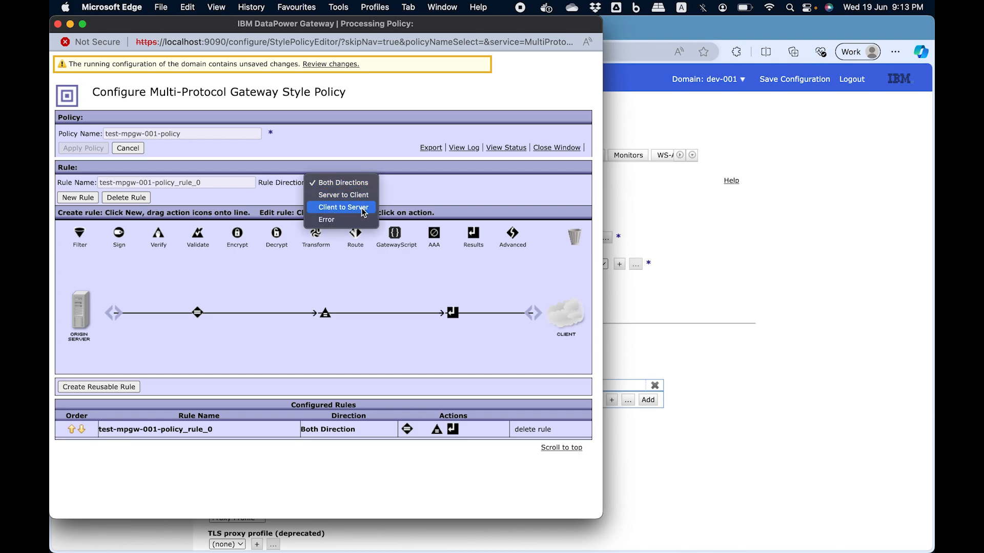
click(411, 196)
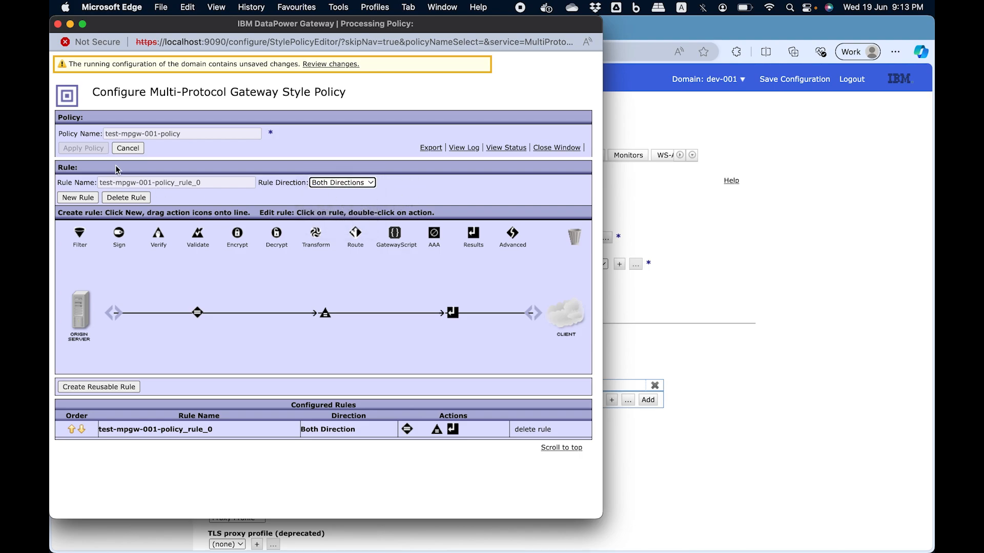
- Close the processing policy editor and apply the configuration of the gateway test-mpgw-001
click(573, 150)
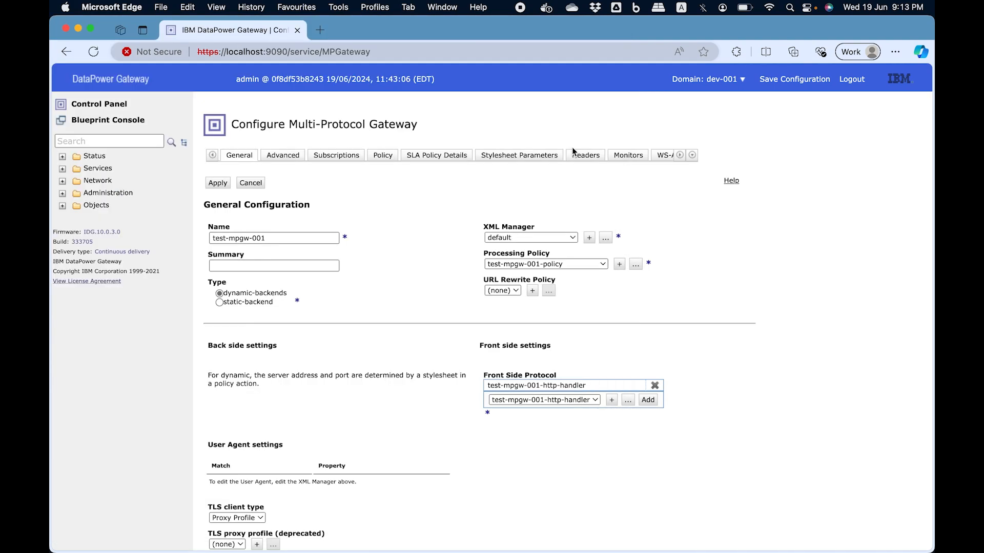
click(222, 185)
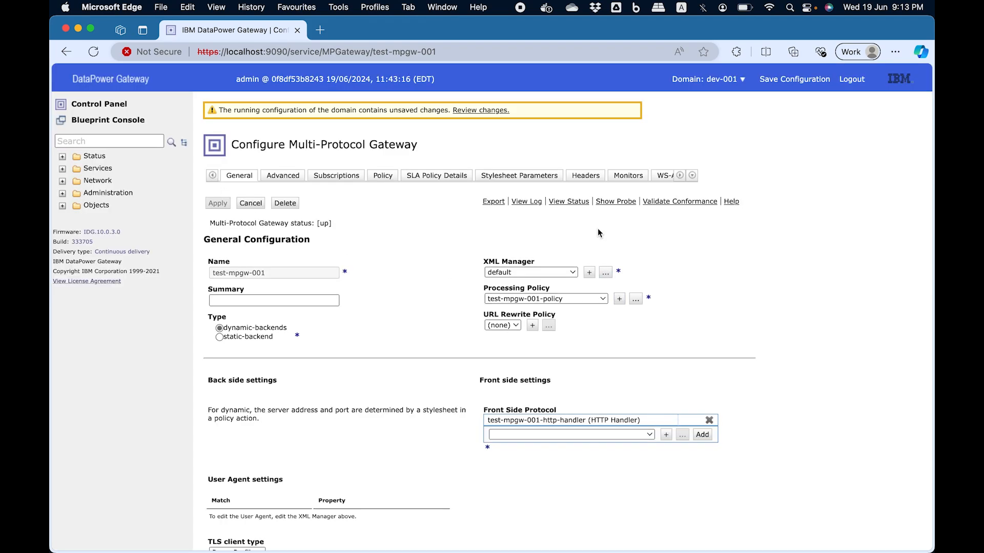
- Examine the operational state of the gateway test-mpgw-001 and its dependent objects in the object status view and on the gateway's page
click(569, 201)
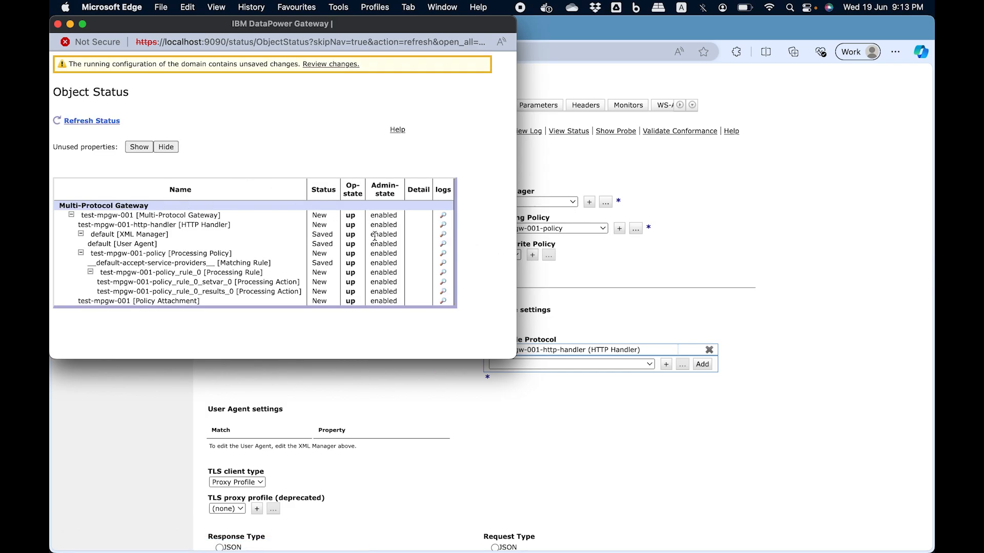
drag(354, 191, 360, 310)
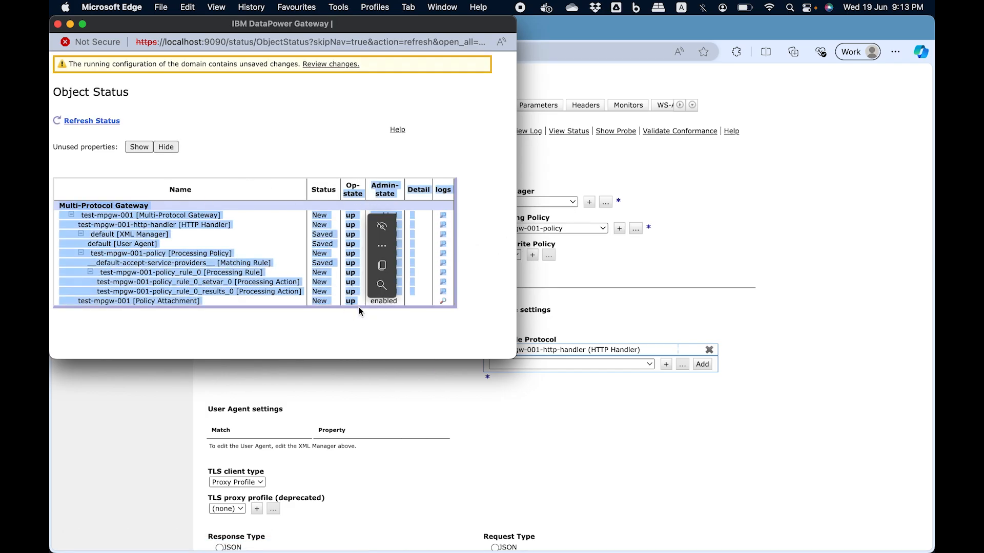
click(362, 195)
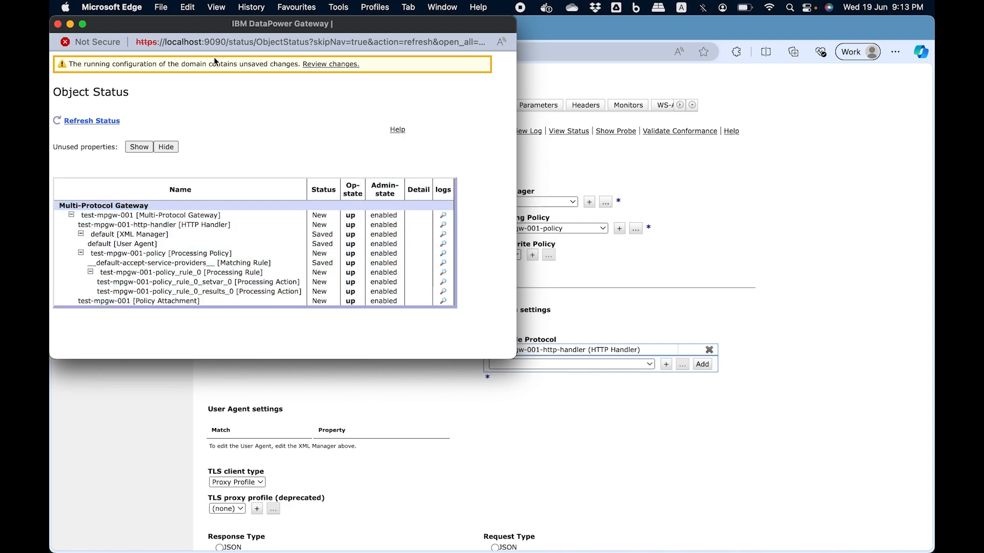
click(186, 29)
drag(186, 30, 274, 72)
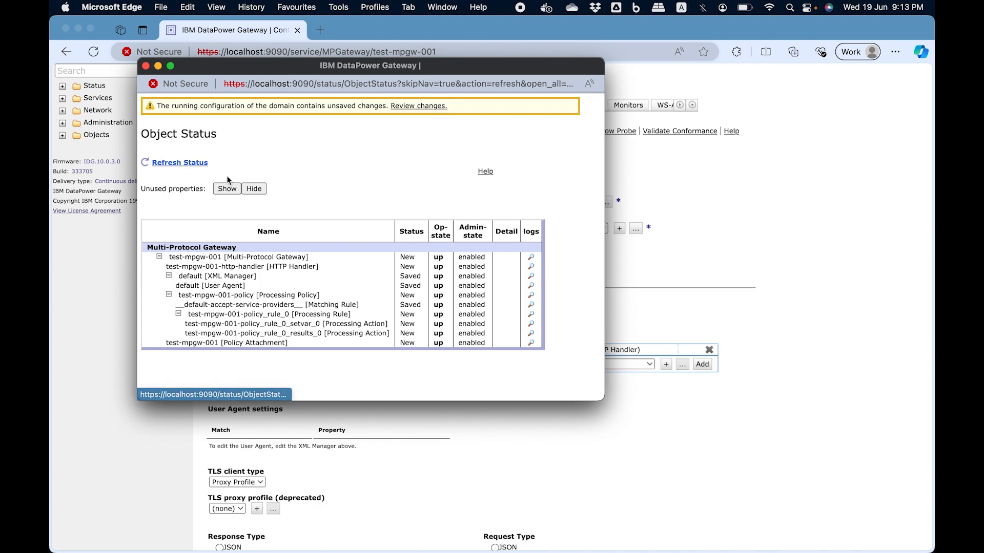
click(146, 66)
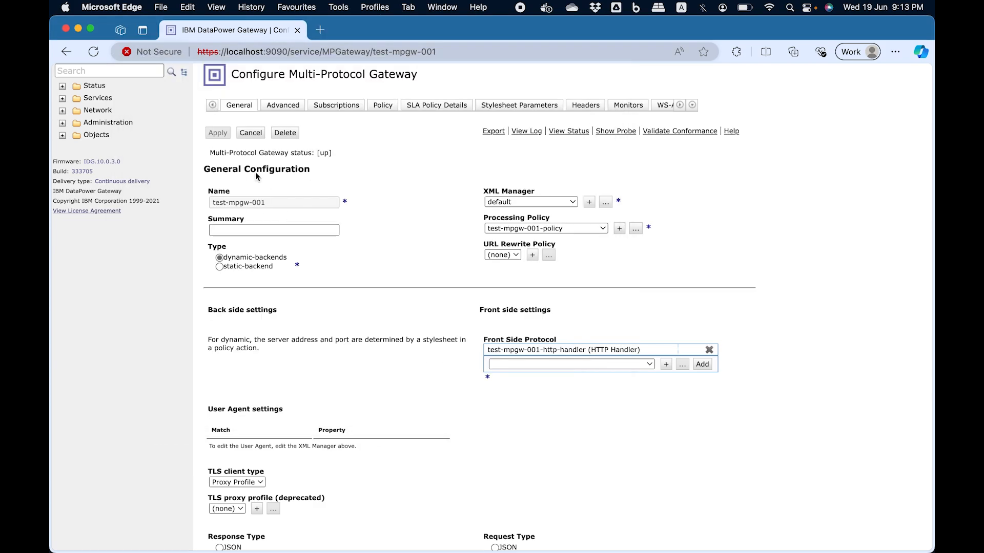
scroll(420, 199, up, 2)
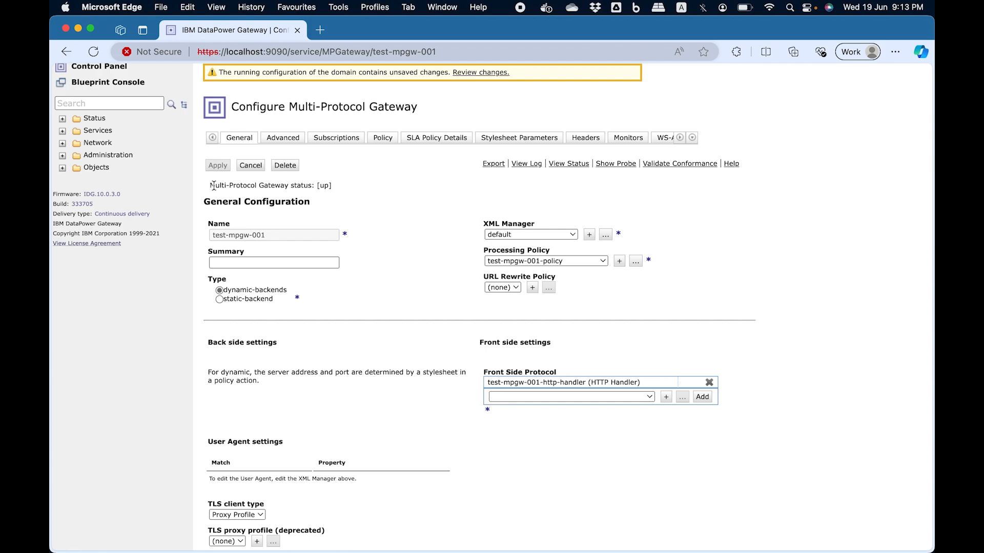
drag(210, 185, 353, 194)
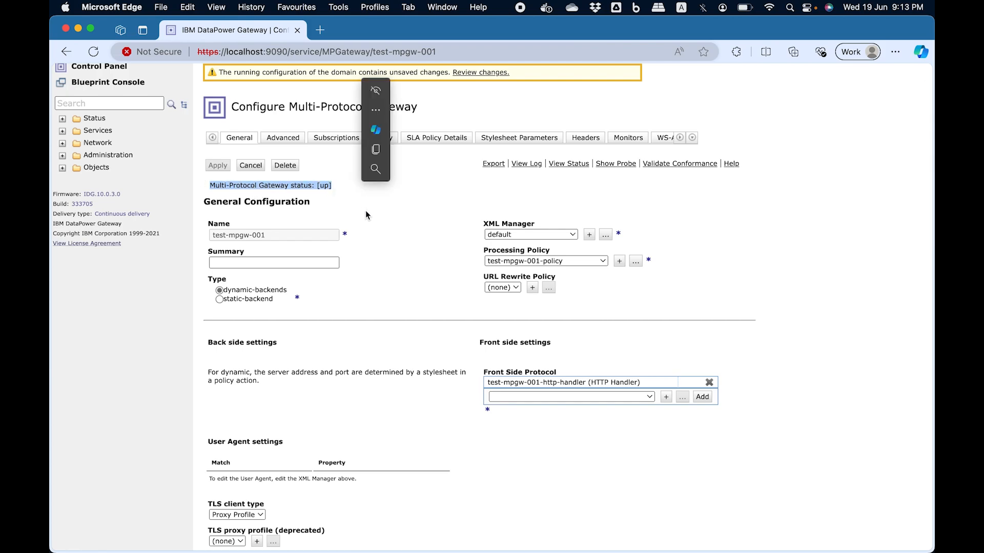
click(387, 277)
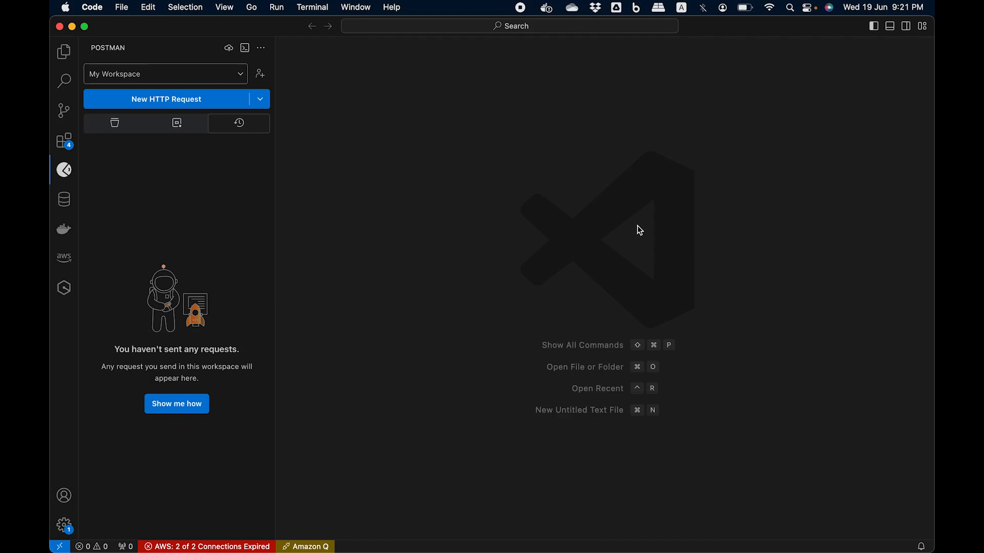
click(169, 99)
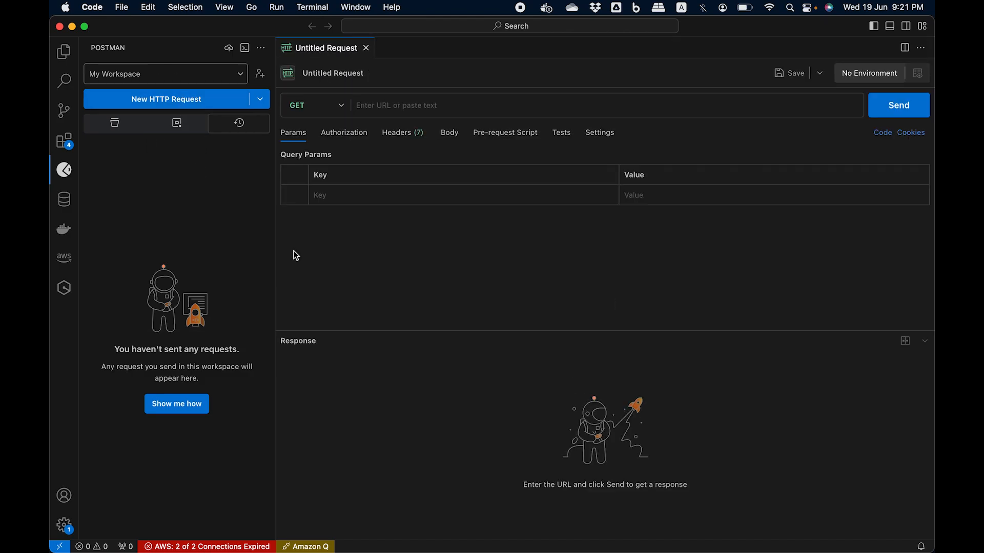
click(341, 107)
click(328, 153)
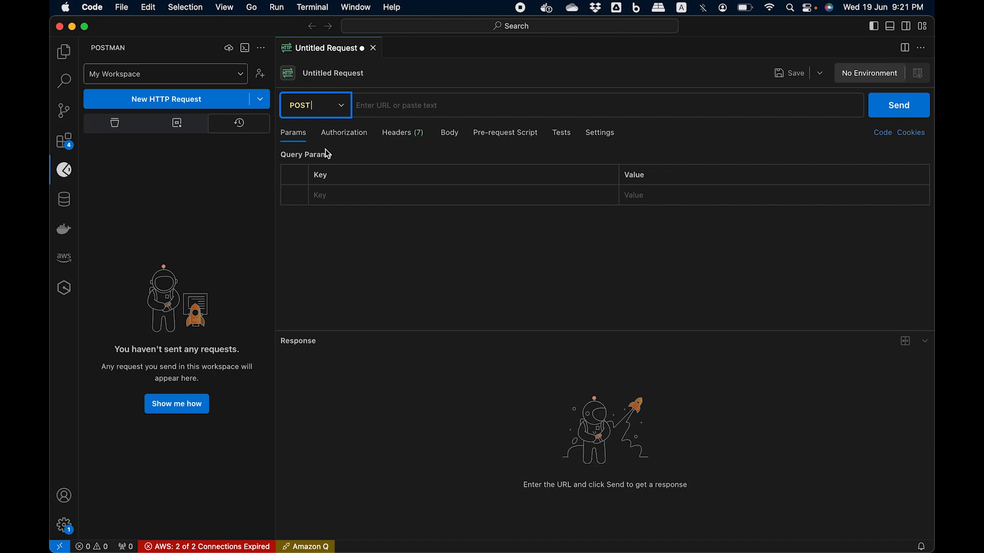
click(381, 104)
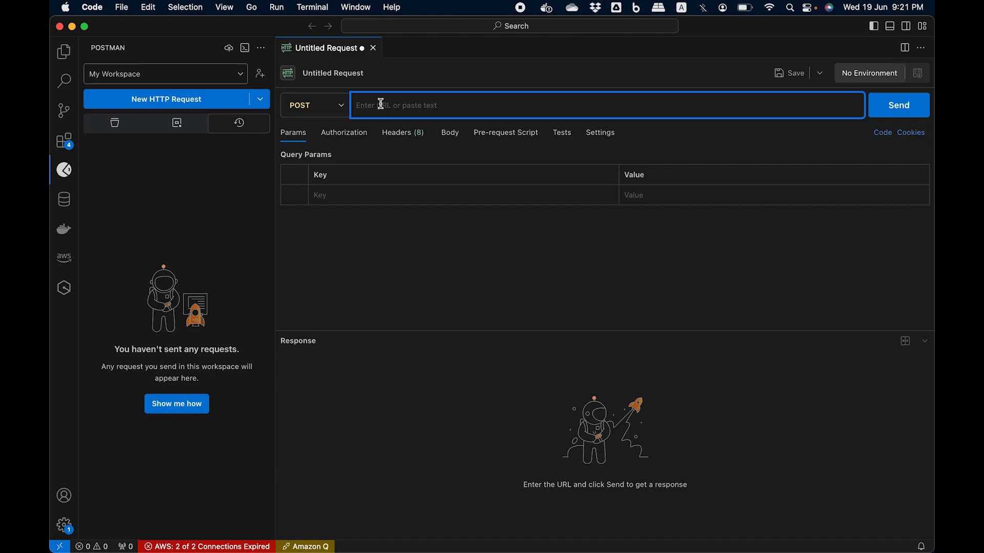
text(http)
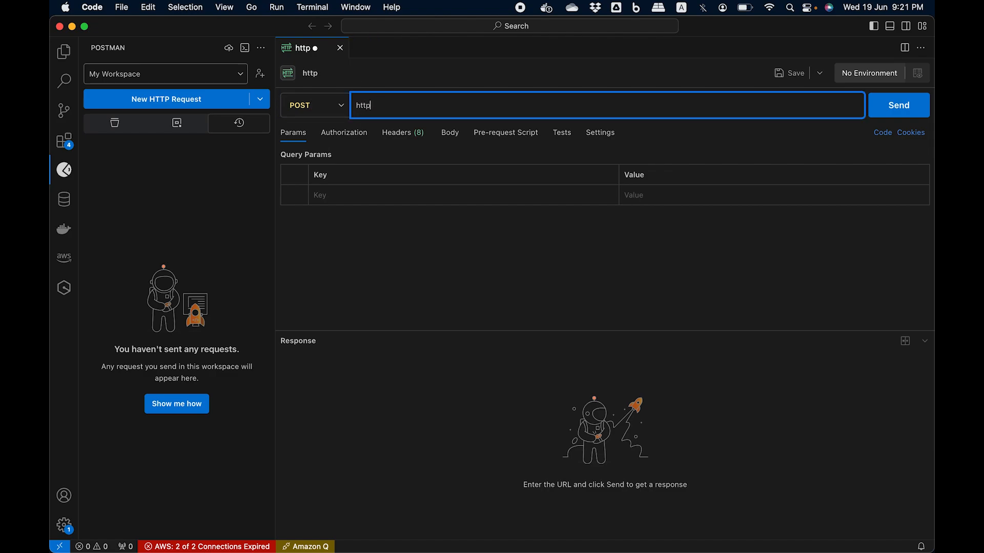
text(://127.0.0)
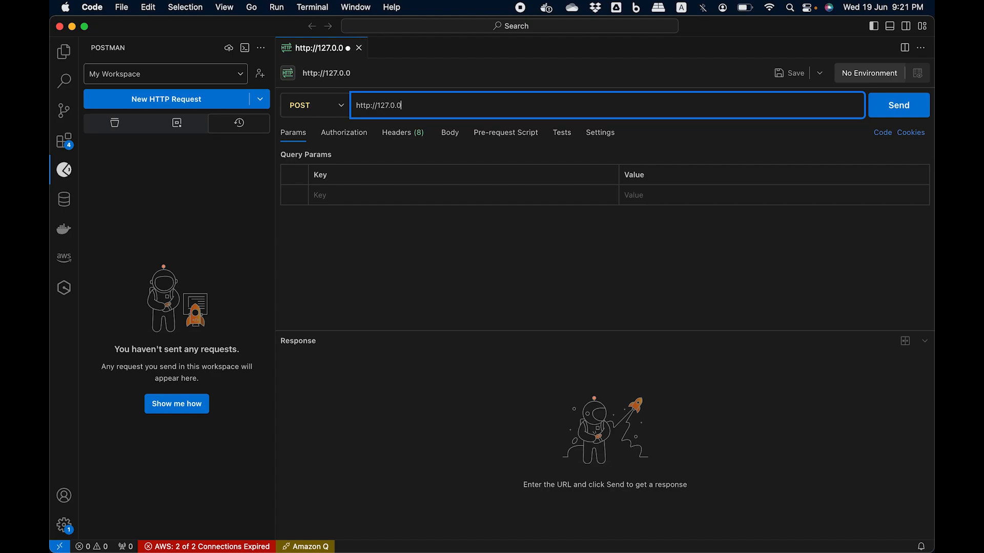
text(.1:8001/)
- Give the request a raw XML body with a book element for The Hitchhiker's Guide to the Galaxy: author, year 1979, genre Science Fiction and summary
click(451, 135)
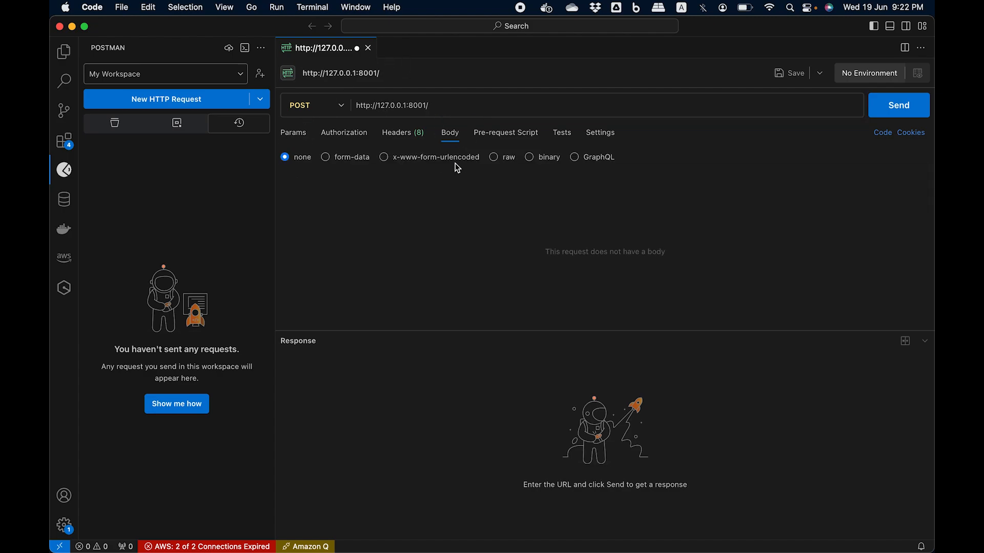
click(495, 159)
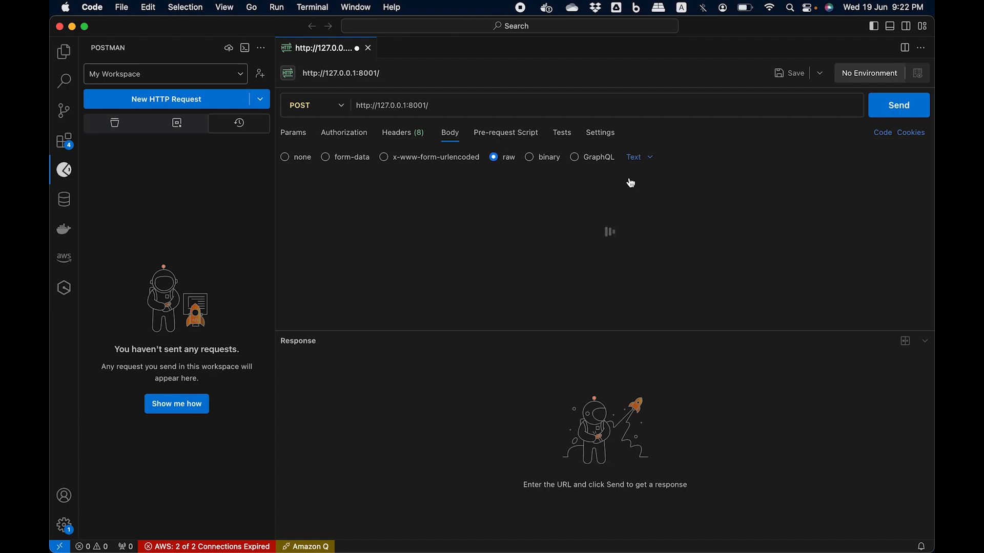
click(652, 159)
click(653, 255)
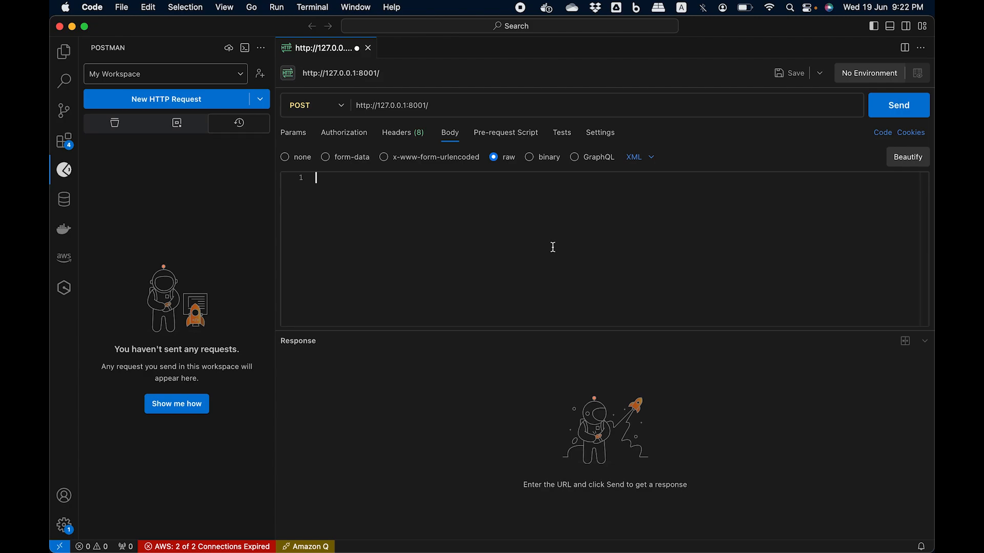
text(<?xml version="1.0" encoding="UTF-8"?> <book>   <title>The Hitchhiker's Guide to the Galaxy</title>   <author>Douglas Adams</author>   <year>1979</year>   <genre>Science Fiction</genre>   <summary>Comic science fiction novel about an Englishman who escapes Earth's destruction with his friend Ford Prefect, a researcher for the titular Hitchhiker's Guide to the Galaxy.</summary> </book>)
click(458, 267)
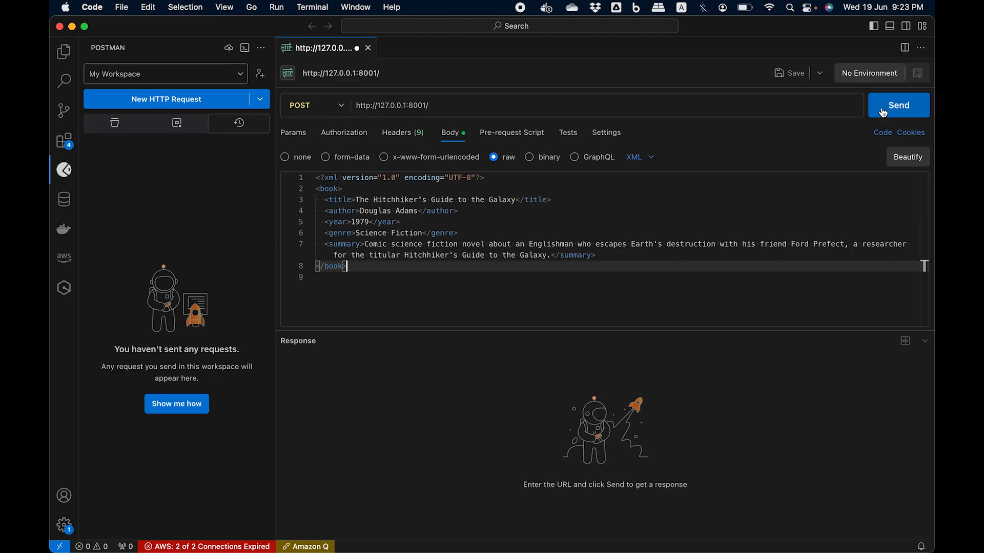
click(348, 268)
drag(348, 268, 316, 178)
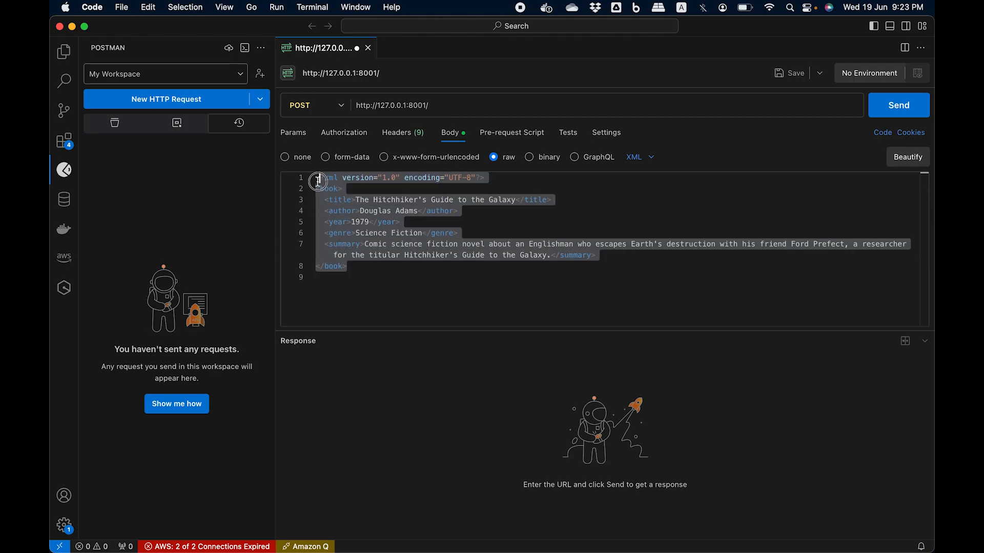
click(385, 299)
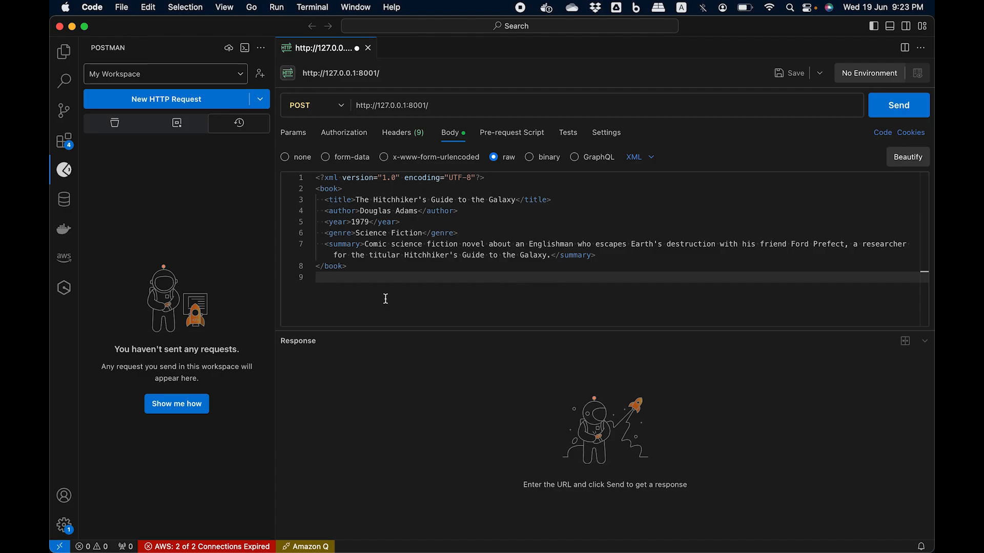
- Send the POST request to the gateway and check the response's status and returned XML body
click(894, 110)
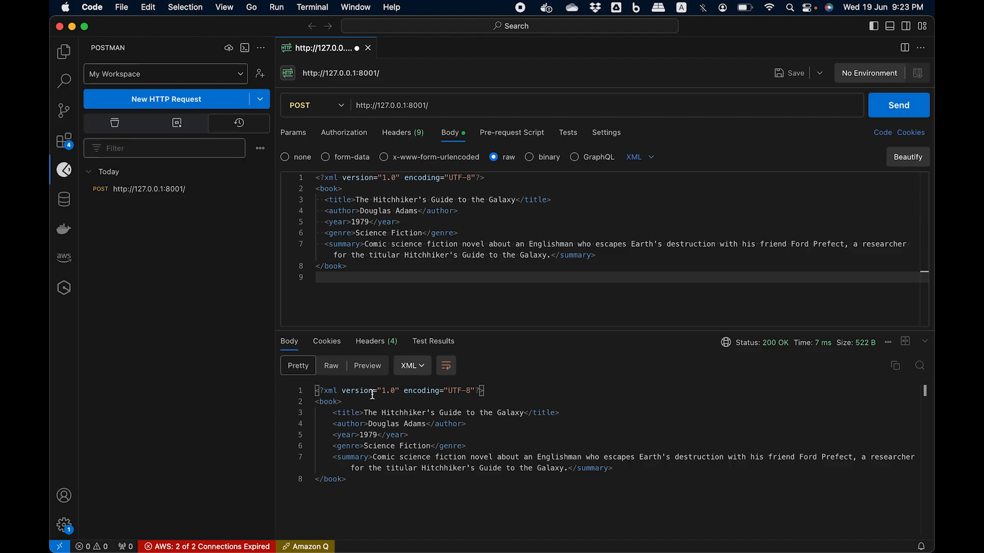
mouse_move(762, 348)
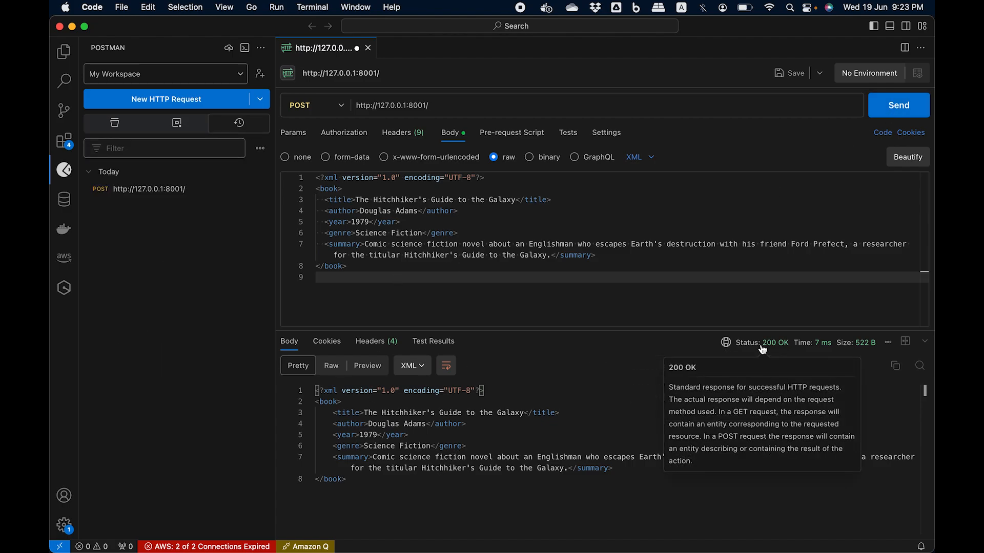
drag(359, 484, 315, 392)
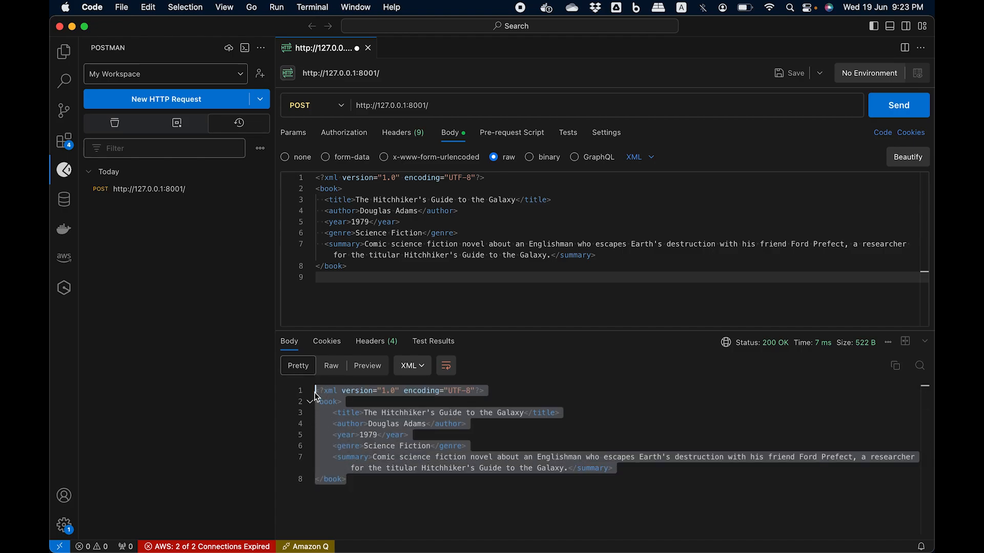